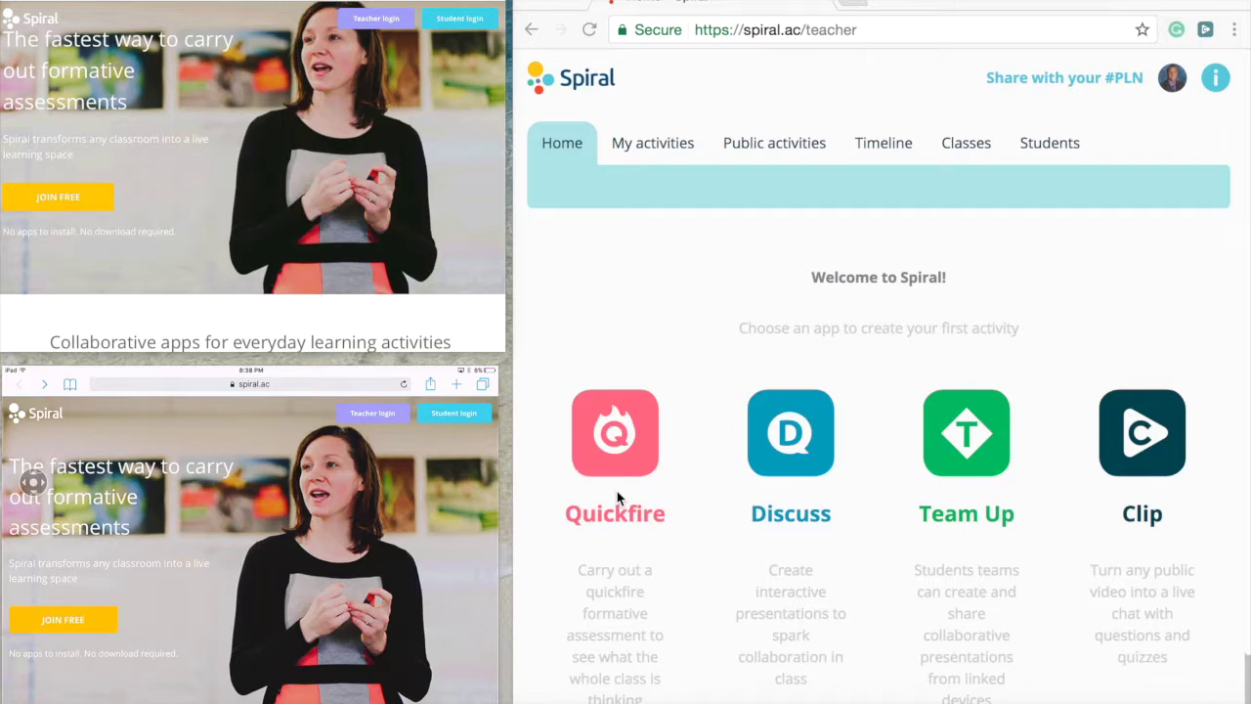
- Create a new Quickfire activity titled 'Math' and launch it as a Quick verbal question
scroll(617, 498, down, 1)
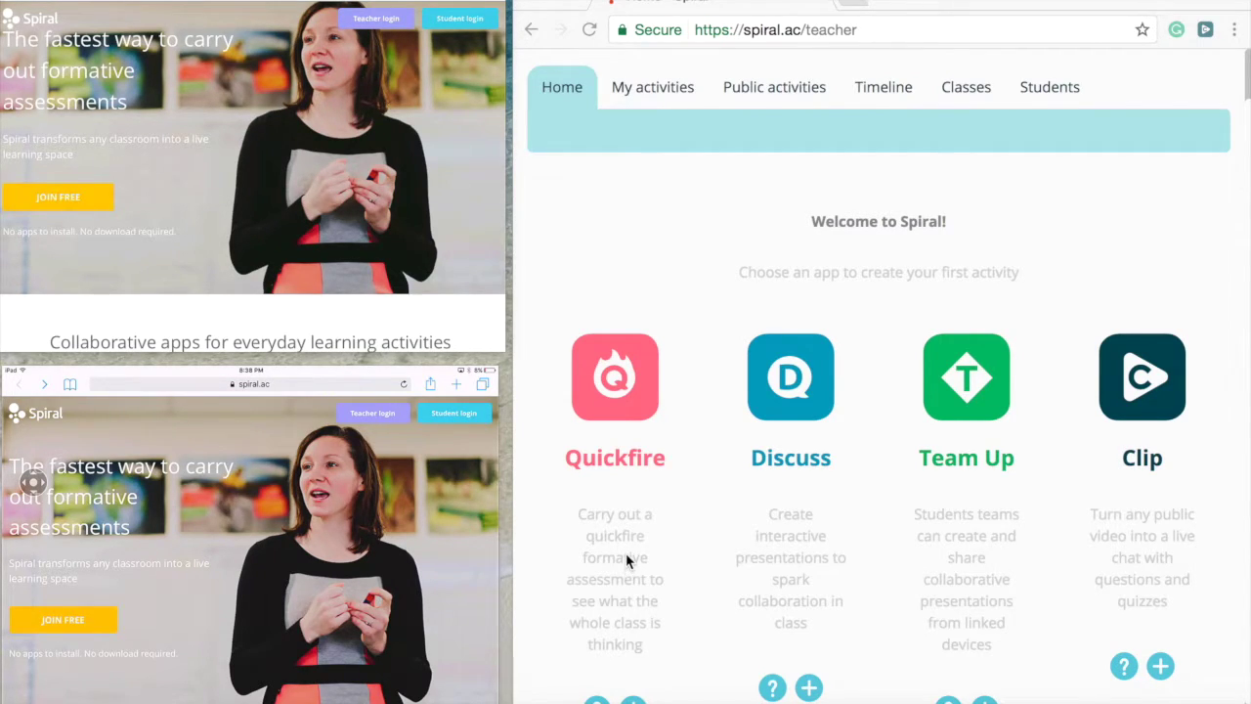
scroll(626, 553, down, 1)
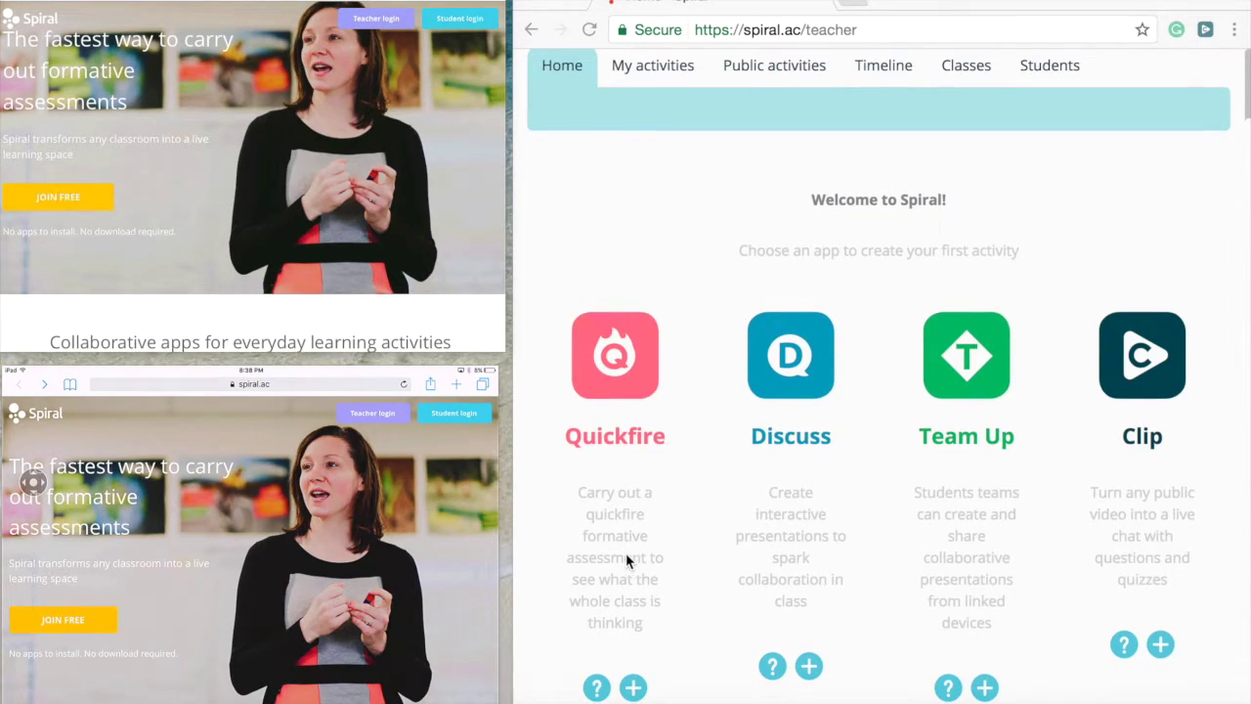
click(633, 689)
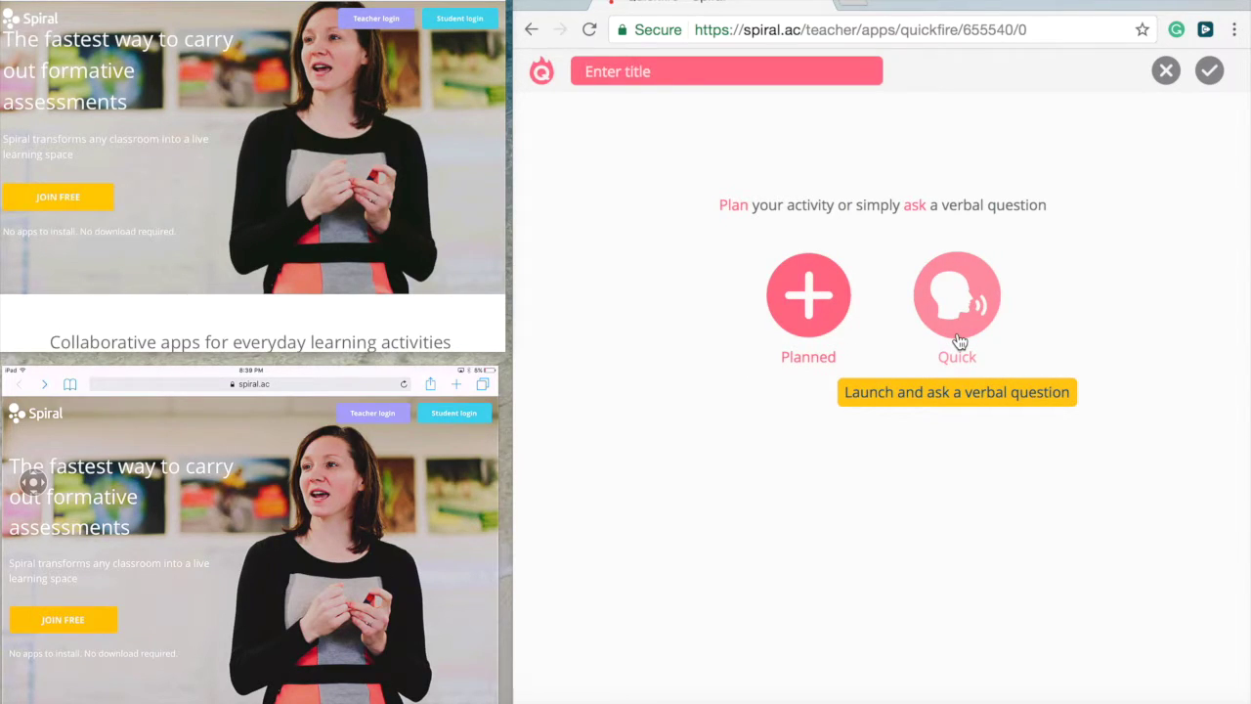
text(Math)
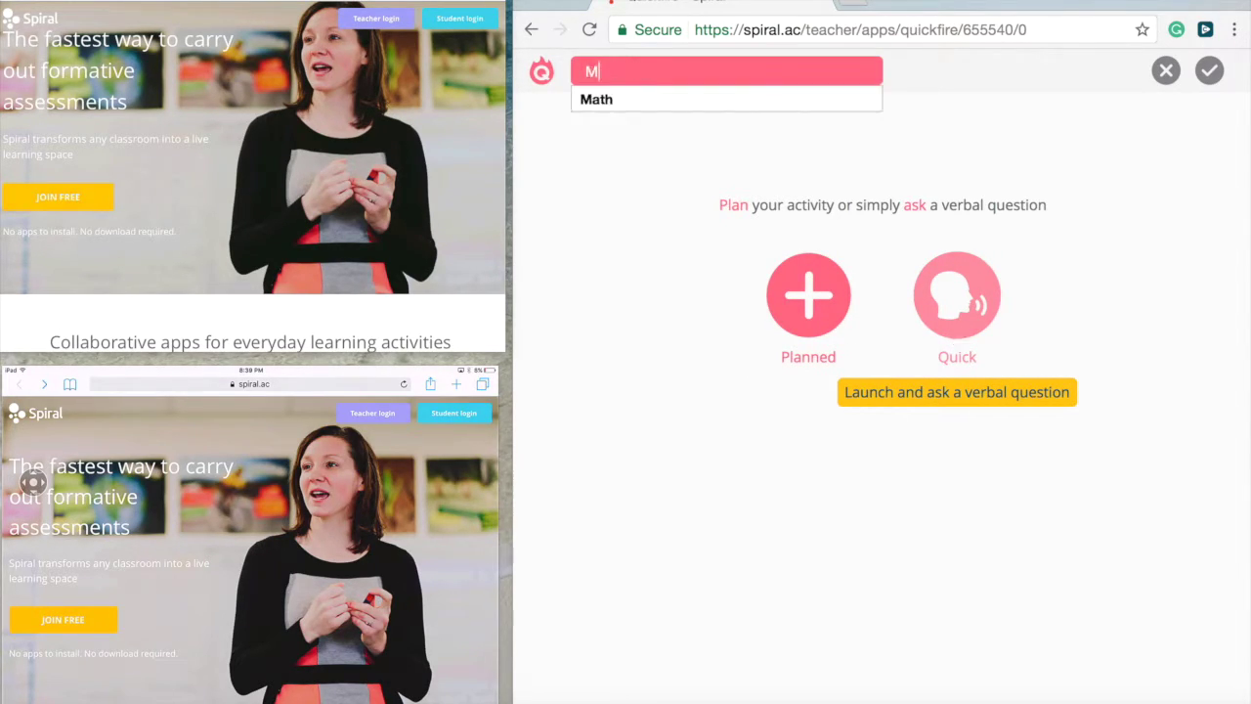
click(714, 100)
click(963, 316)
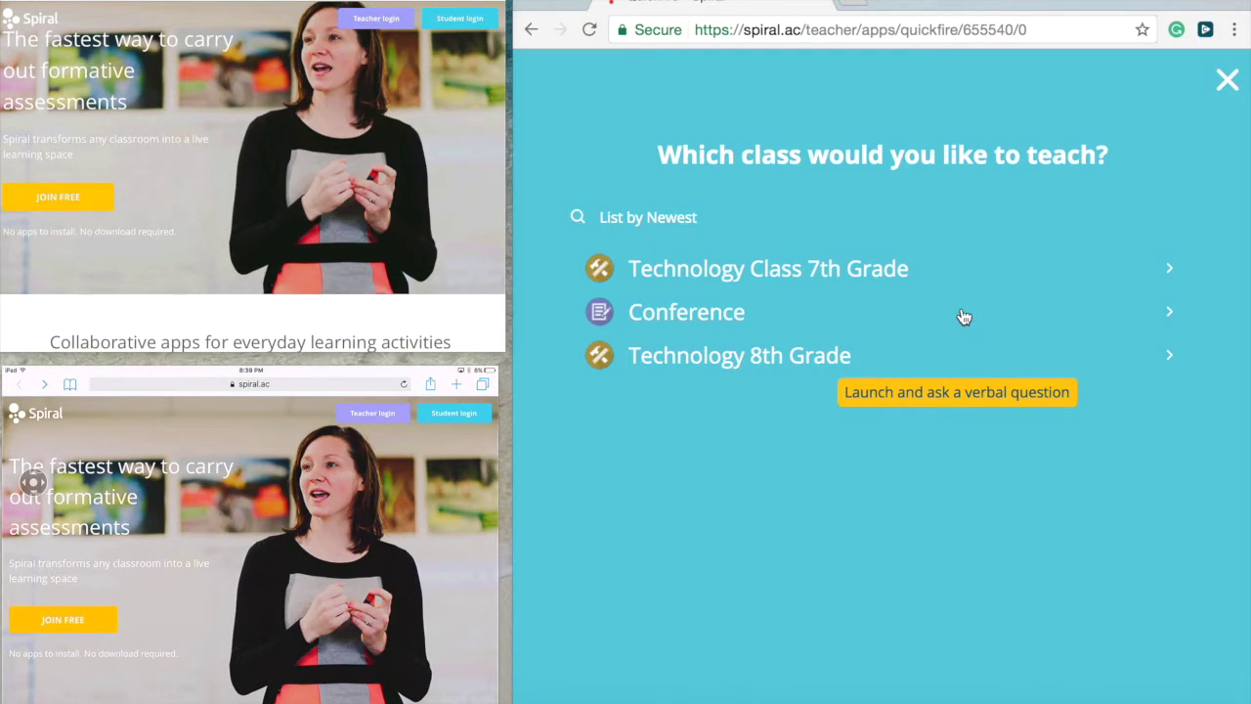
- Run the activity for the Conference class and enter lesson code MWZRC on both iPads
click(713, 323)
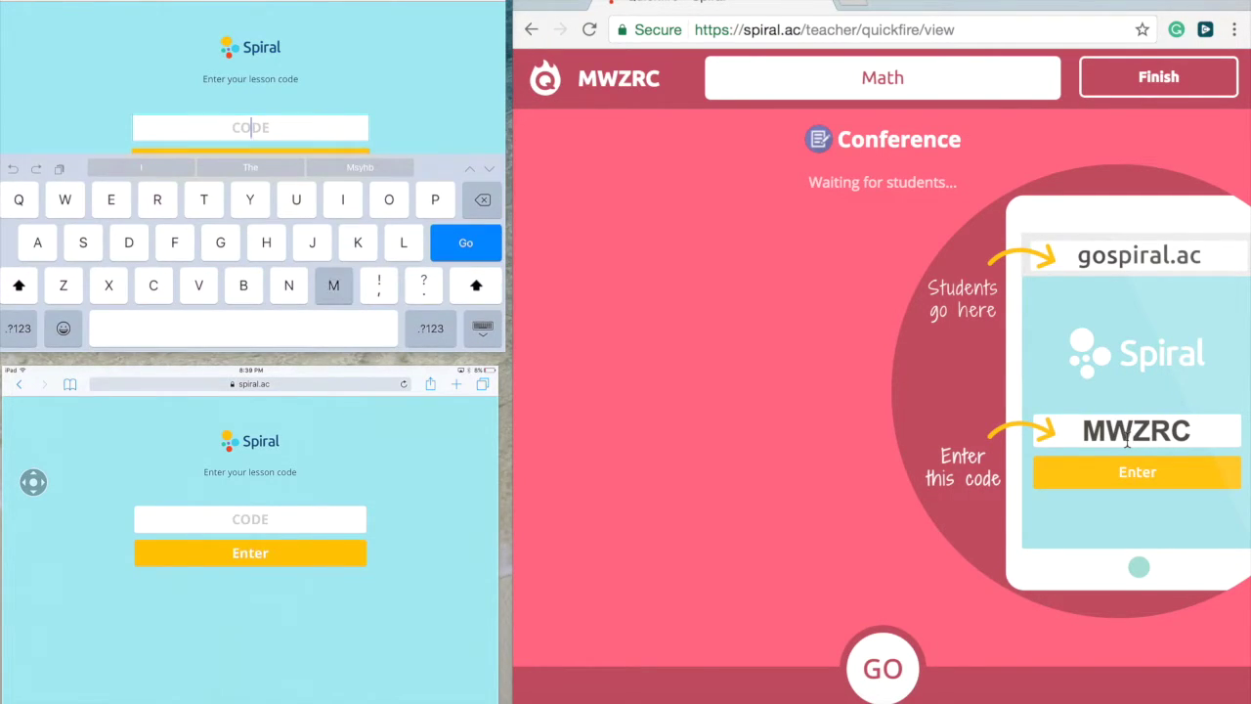
text(MWZ)
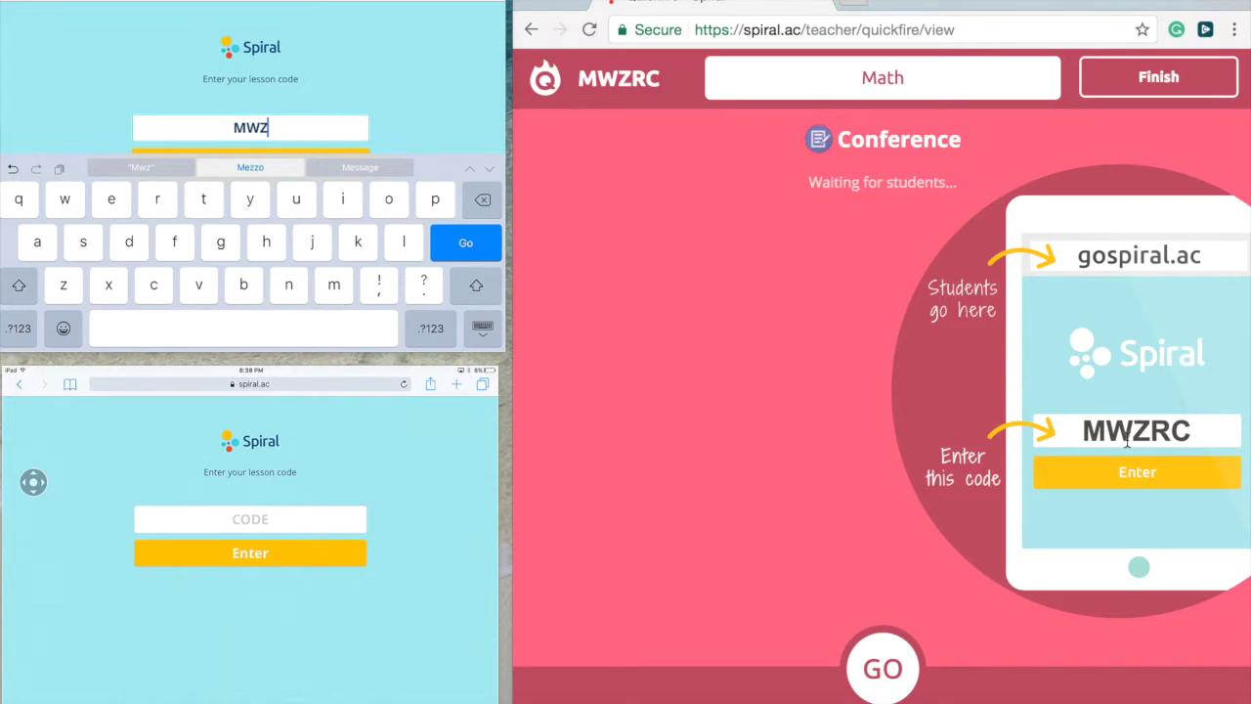
text(RC)
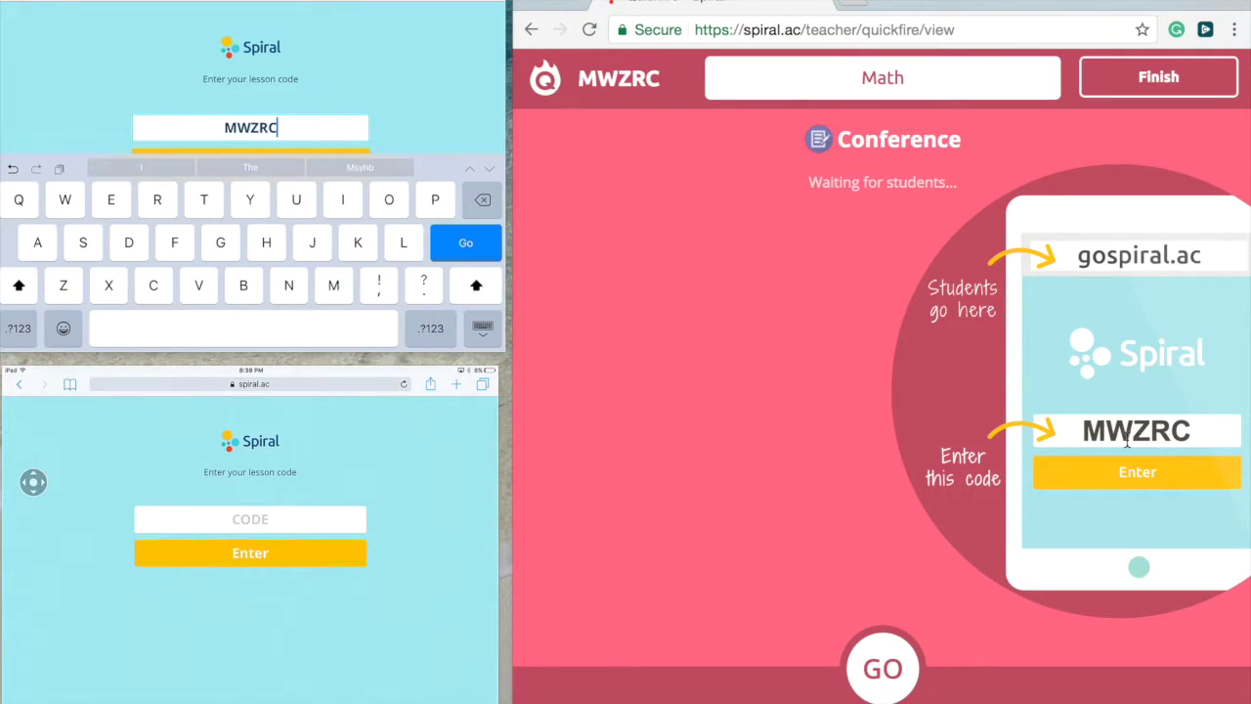
key(Return)
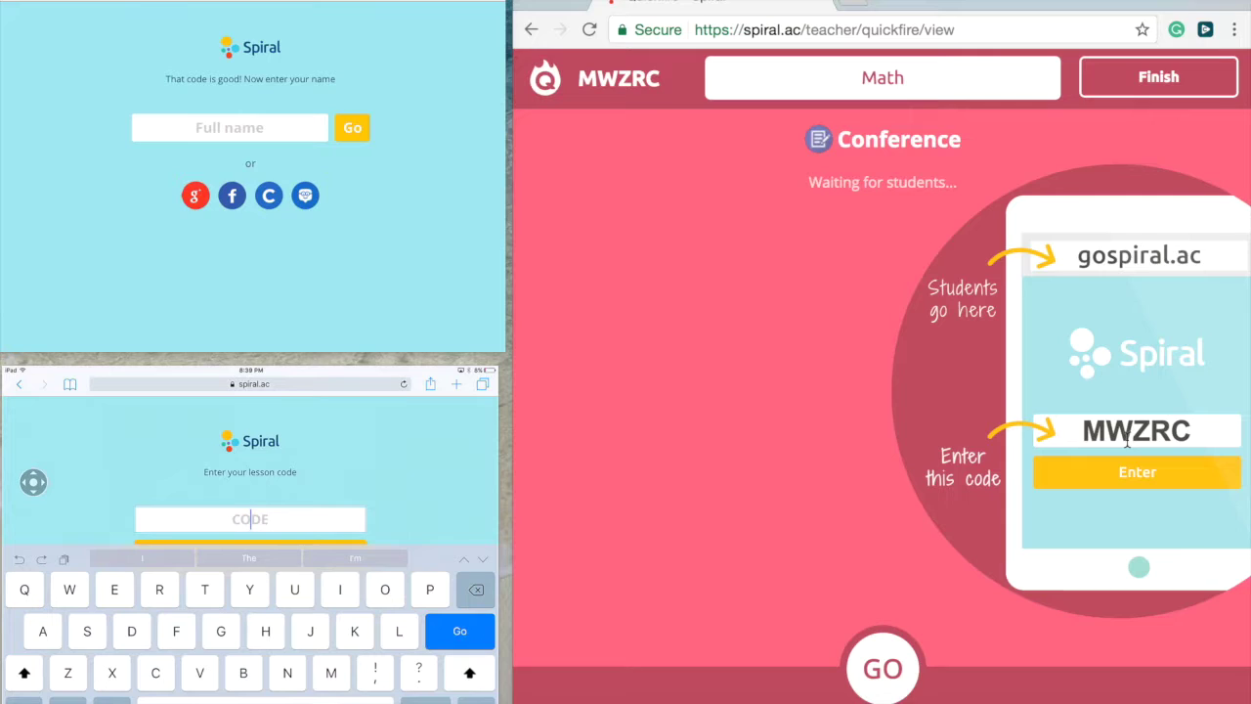
text(MW)
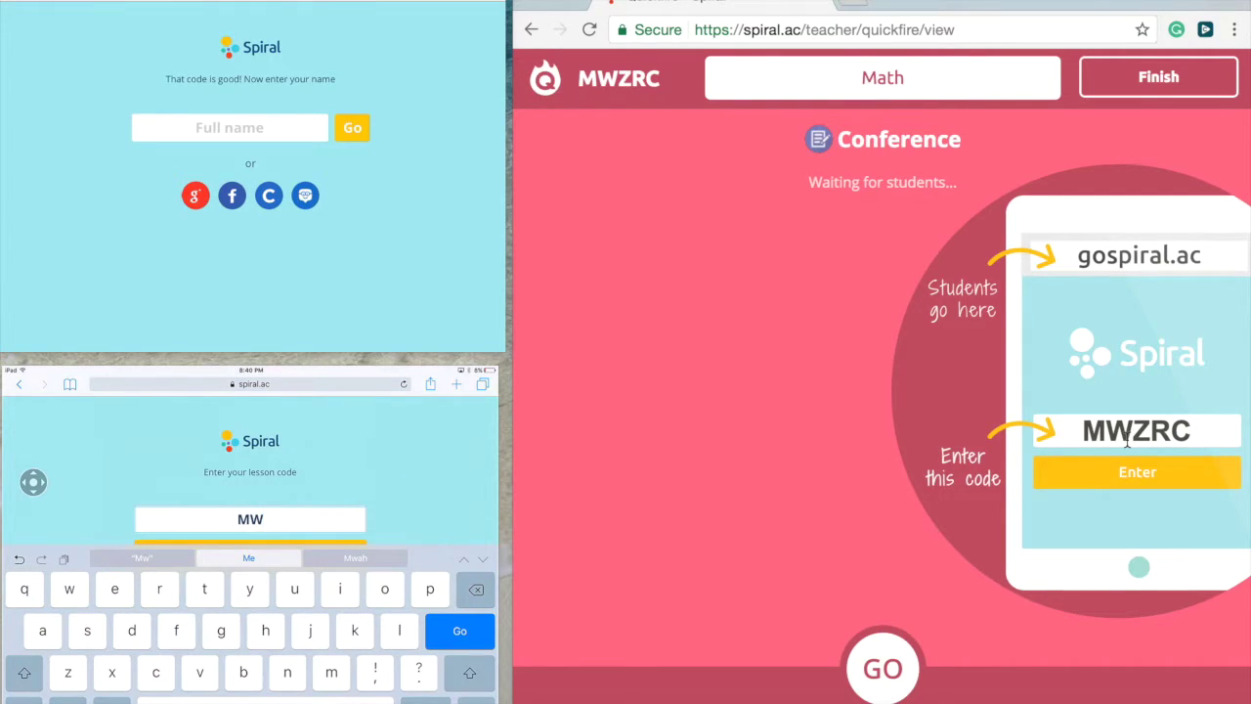
text(ZRC)
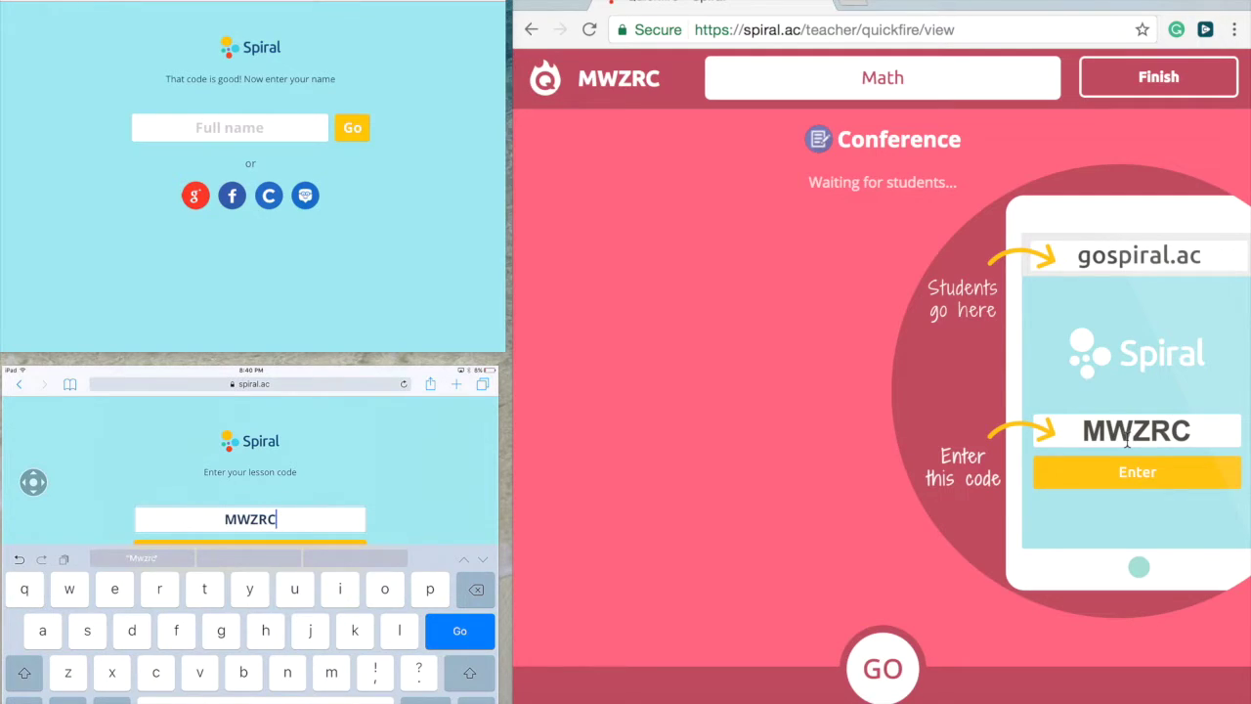
key(Return)
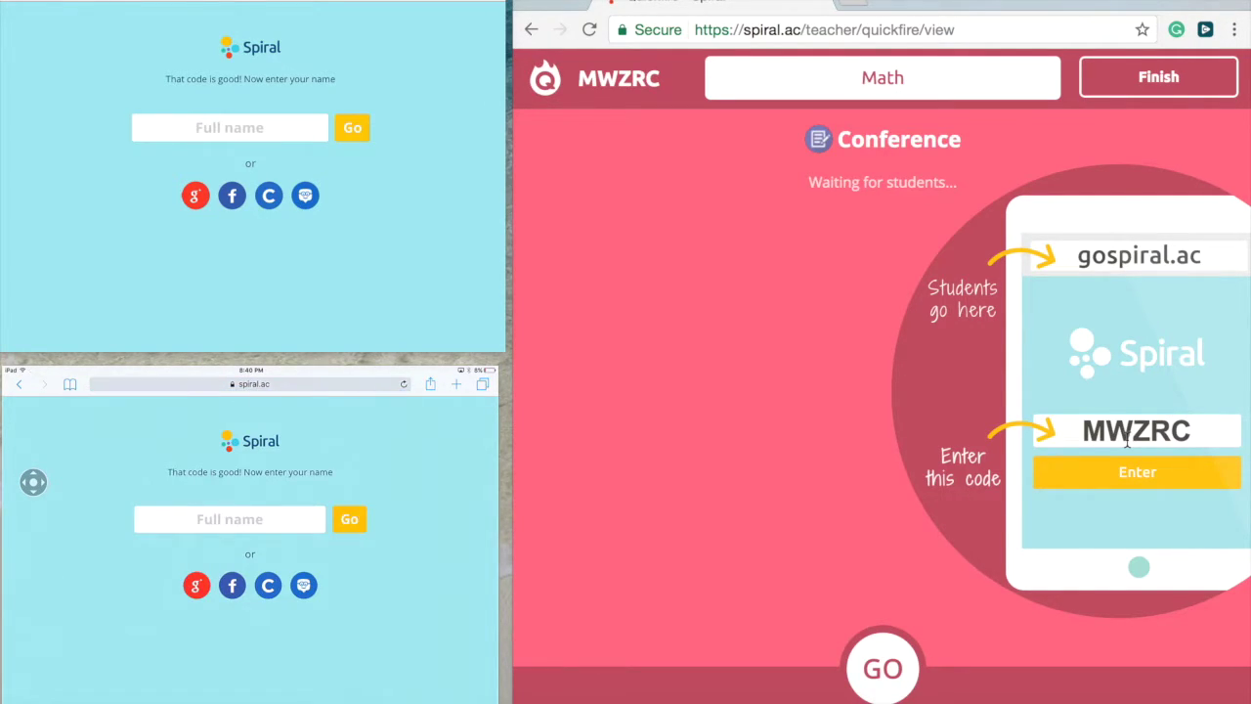
- Enter each student's name on the two iPads to join the session
click(230, 127)
text(Nick)
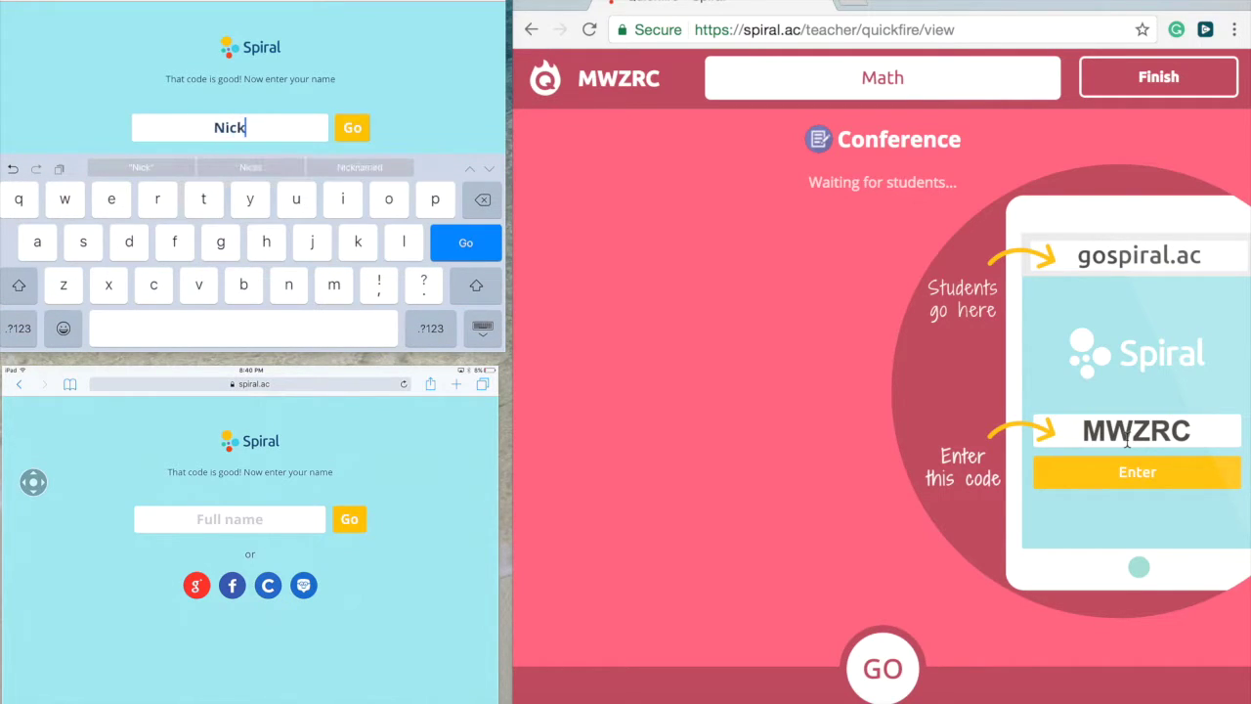
key(Return)
click(230, 519)
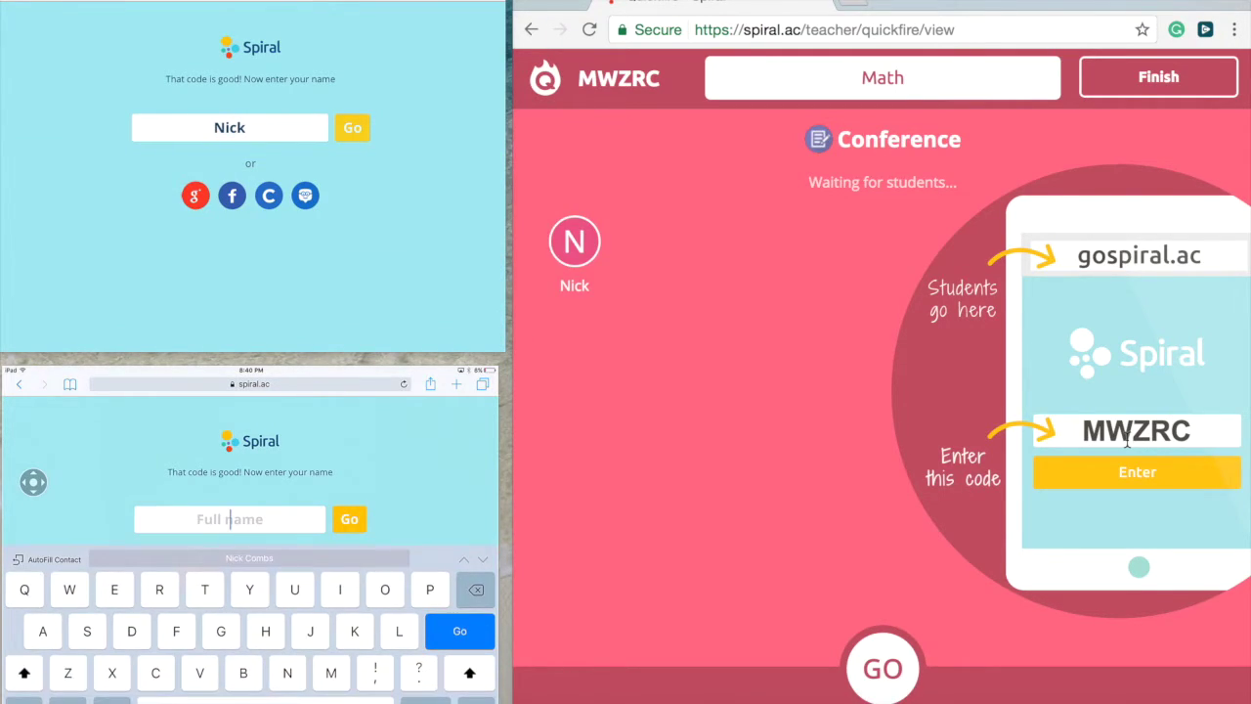
text(Combs)
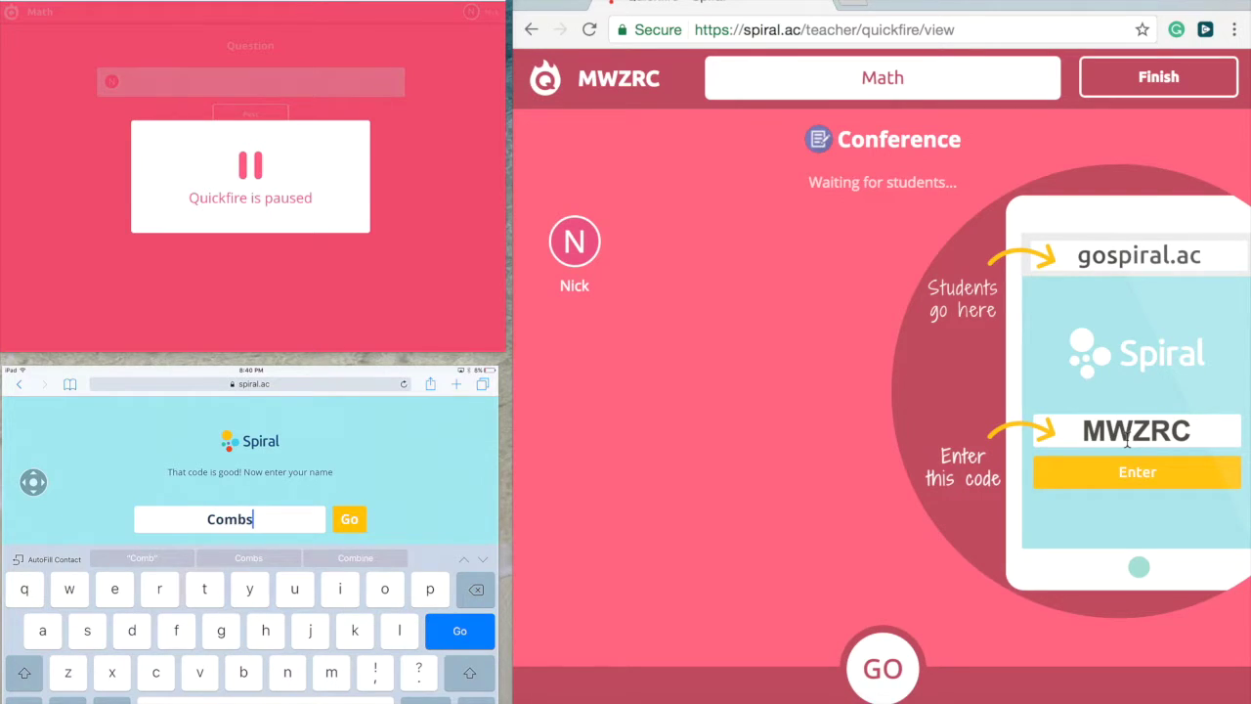
key(Return)
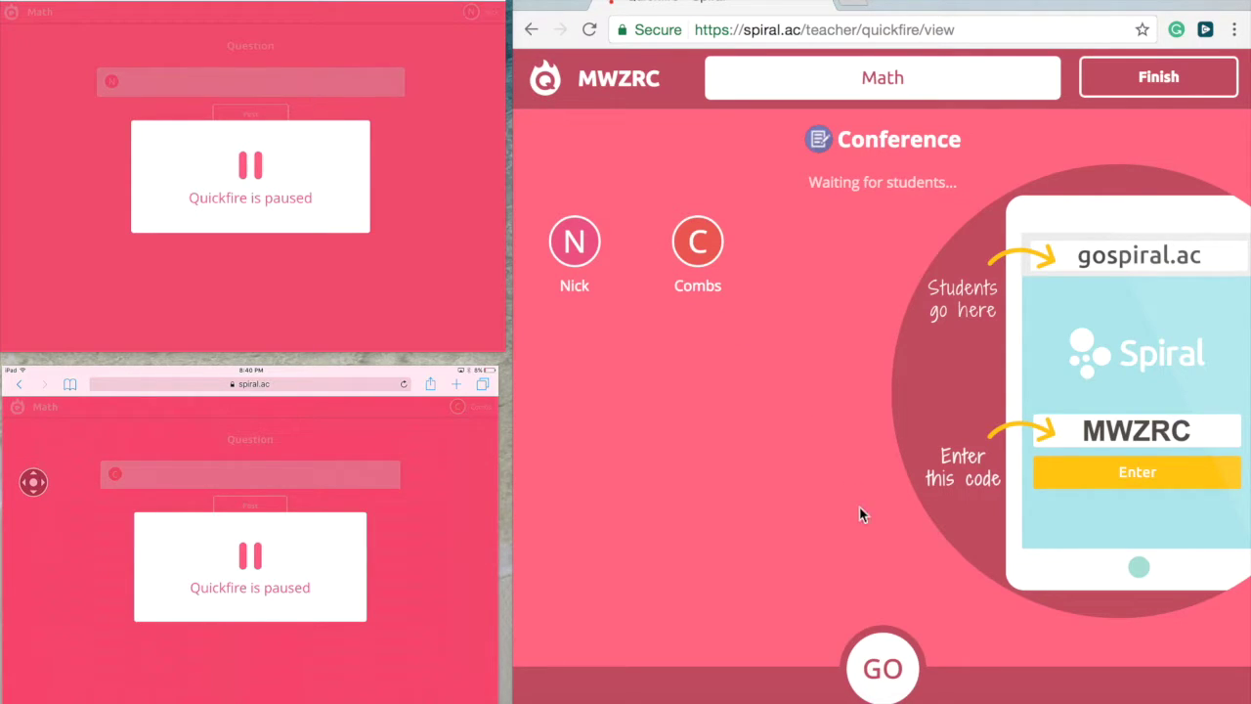
- Start Question 1 with a 30-second timer and the prompt 'What is 3X3'
click(885, 669)
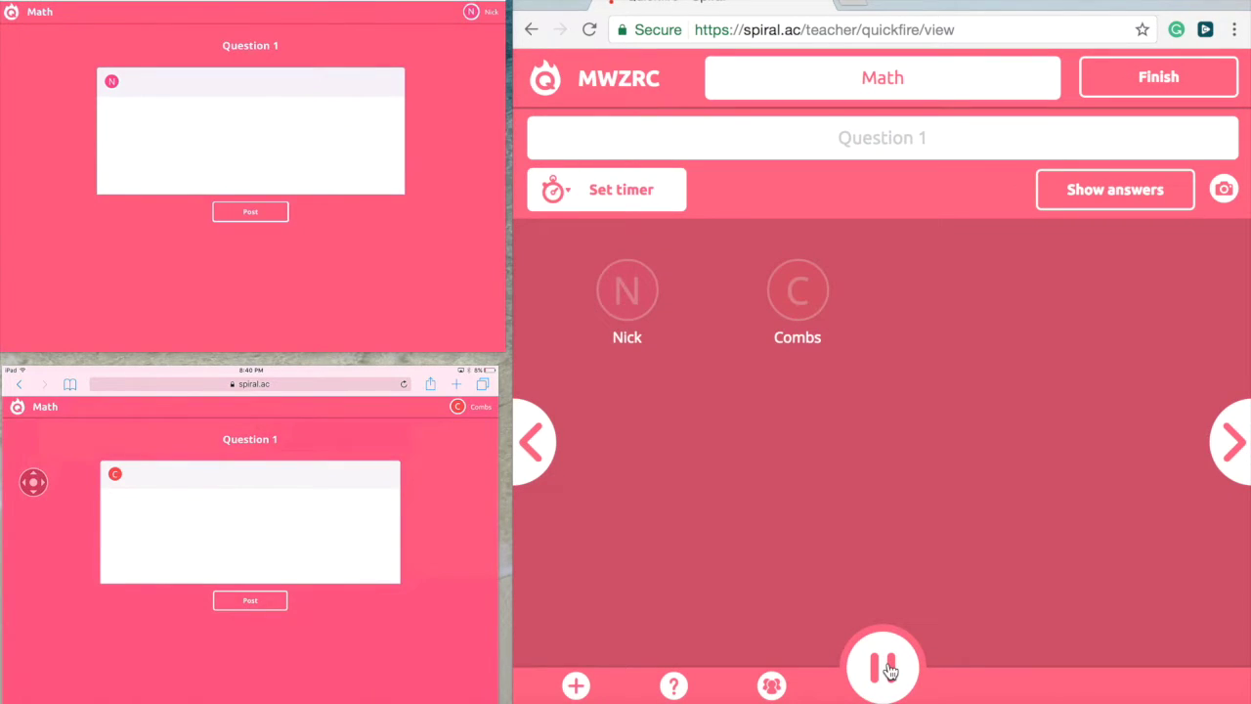
click(625, 204)
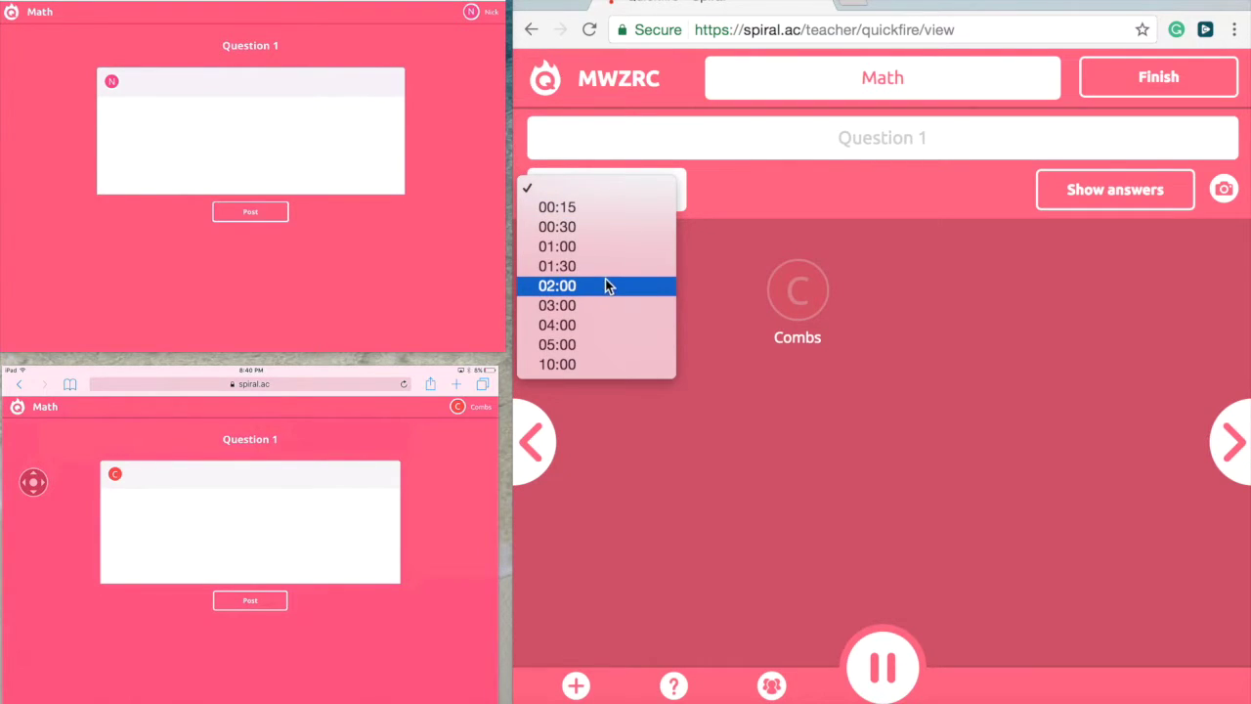
click(600, 229)
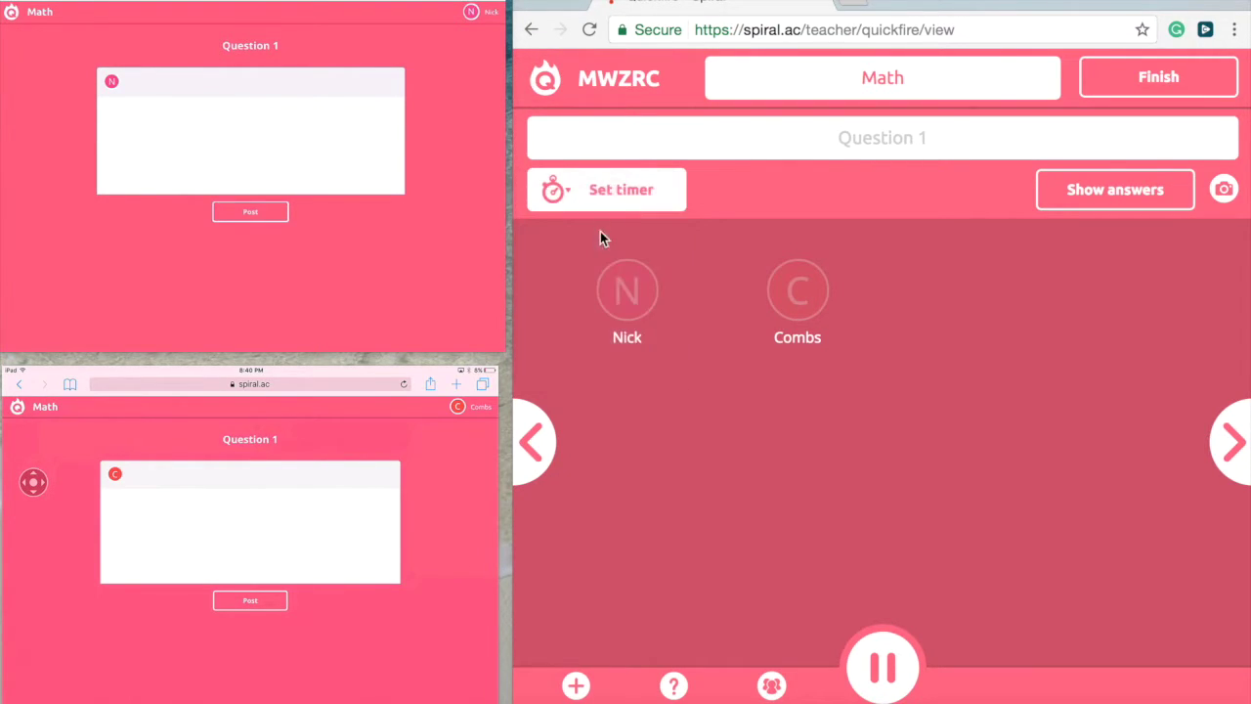
click(824, 140)
text(What is )
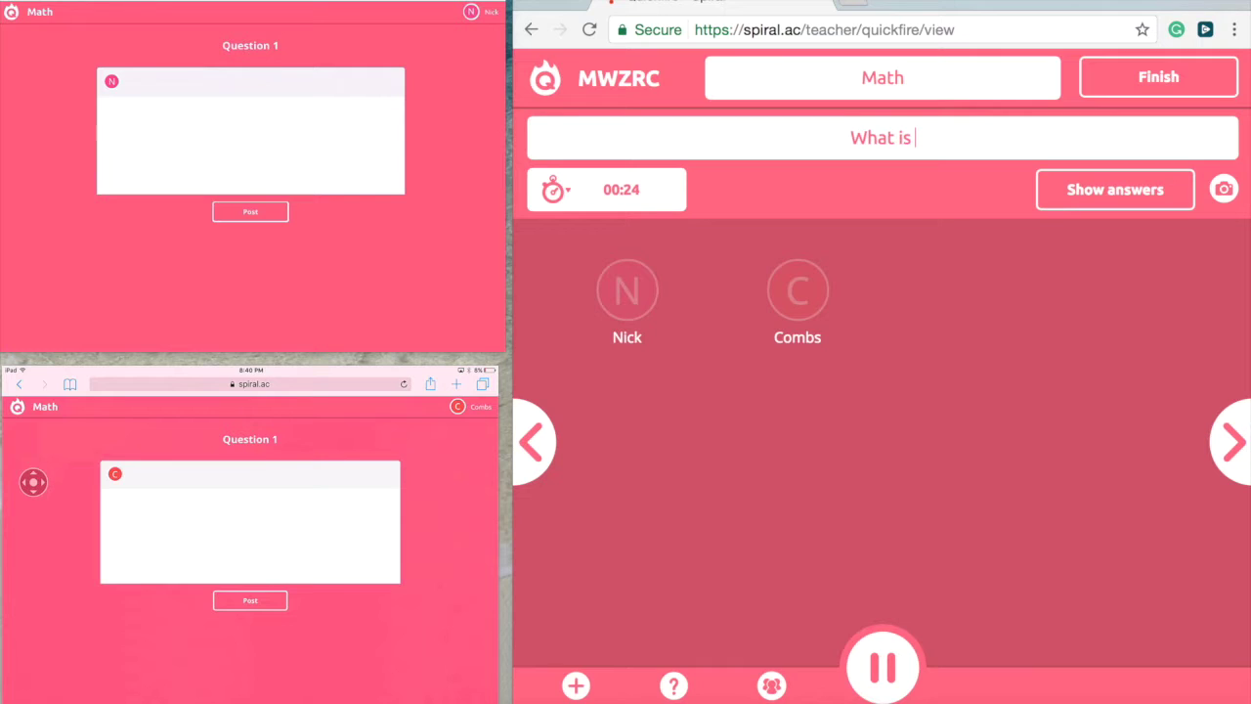
text(3X3)
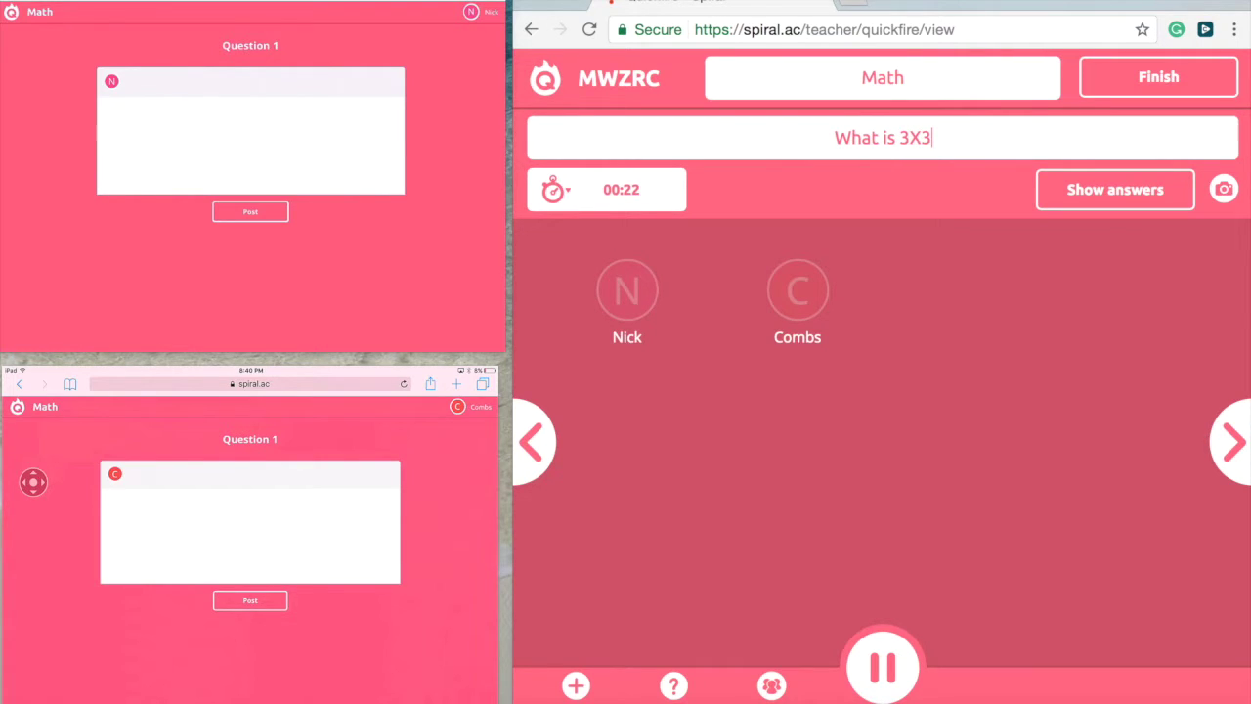
- Post the answers 9 and 12 from the first and second students' iPads
click(112, 115)
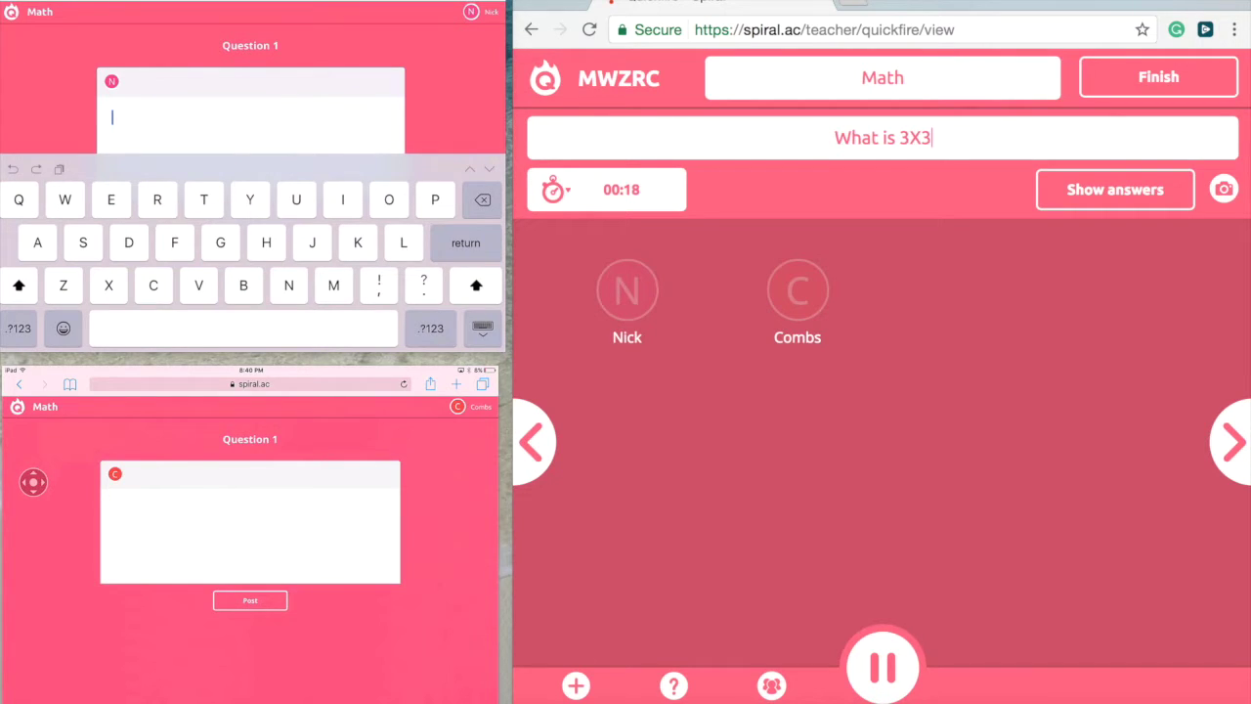
text(9)
key(Return)
click(483, 328)
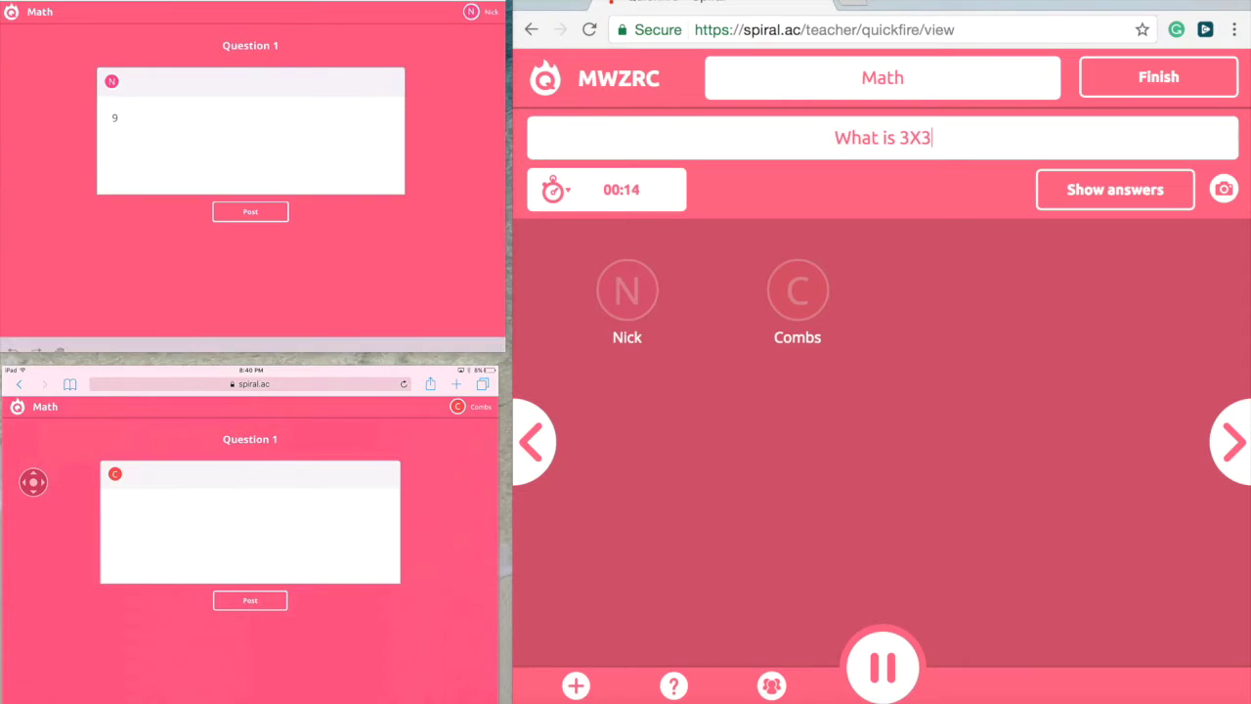
click(250, 207)
click(115, 507)
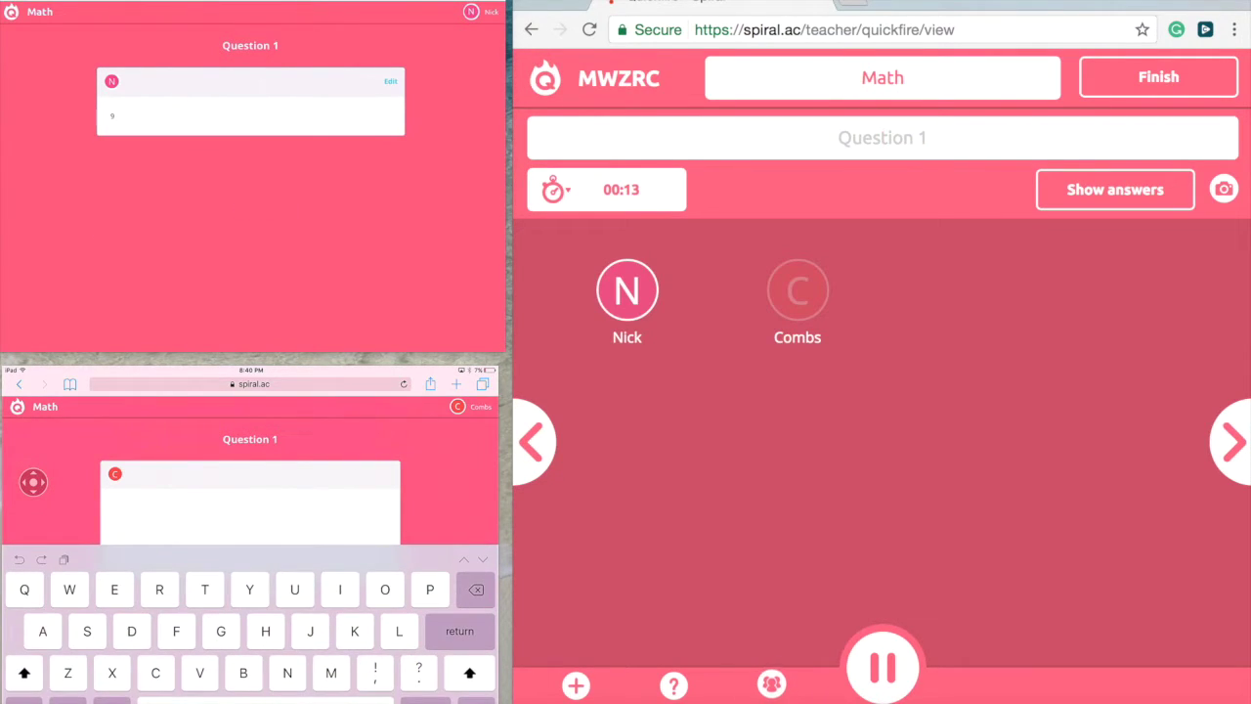
text(12)
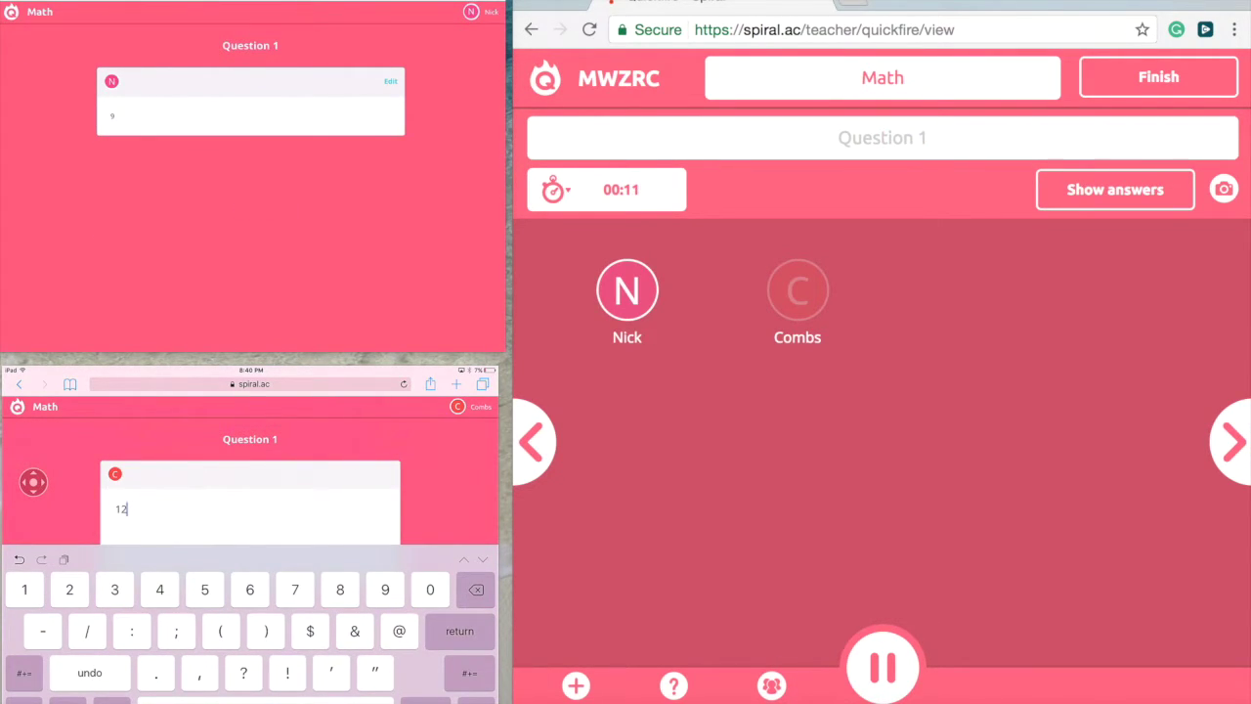
key(Return)
click(250, 598)
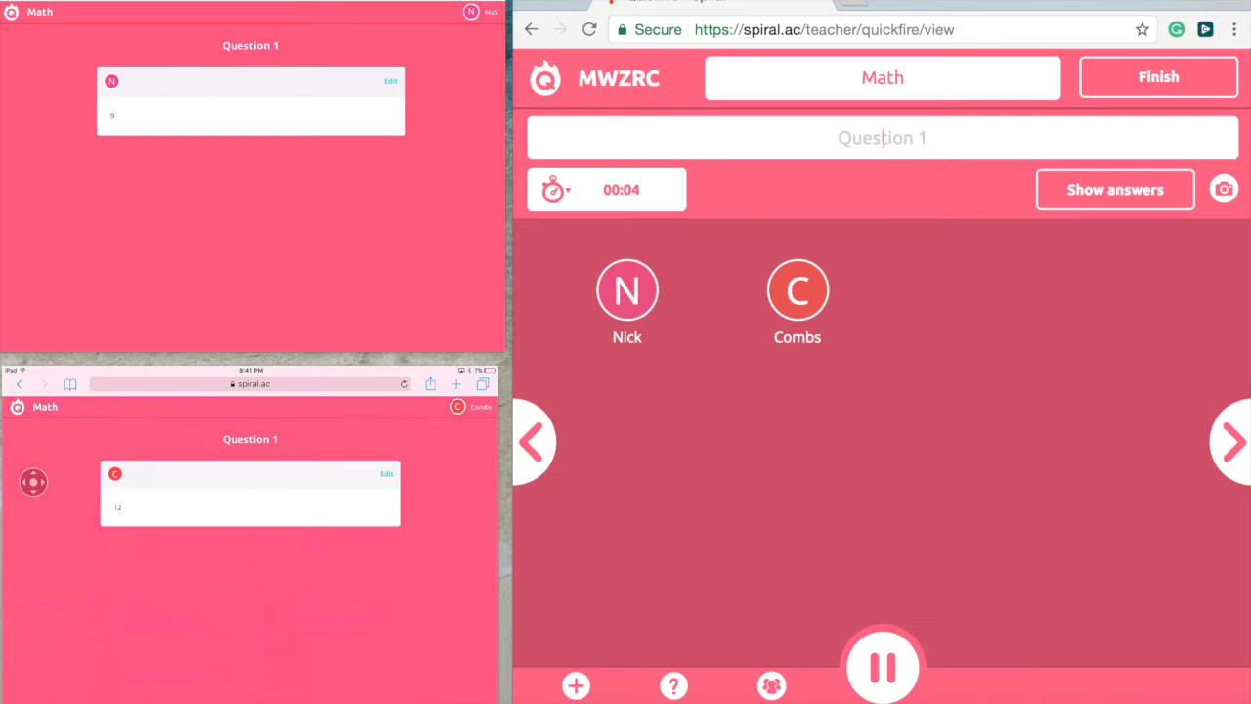
- Reveal the answers with student names, mark 9 correct and request improvement on 12
click(1116, 190)
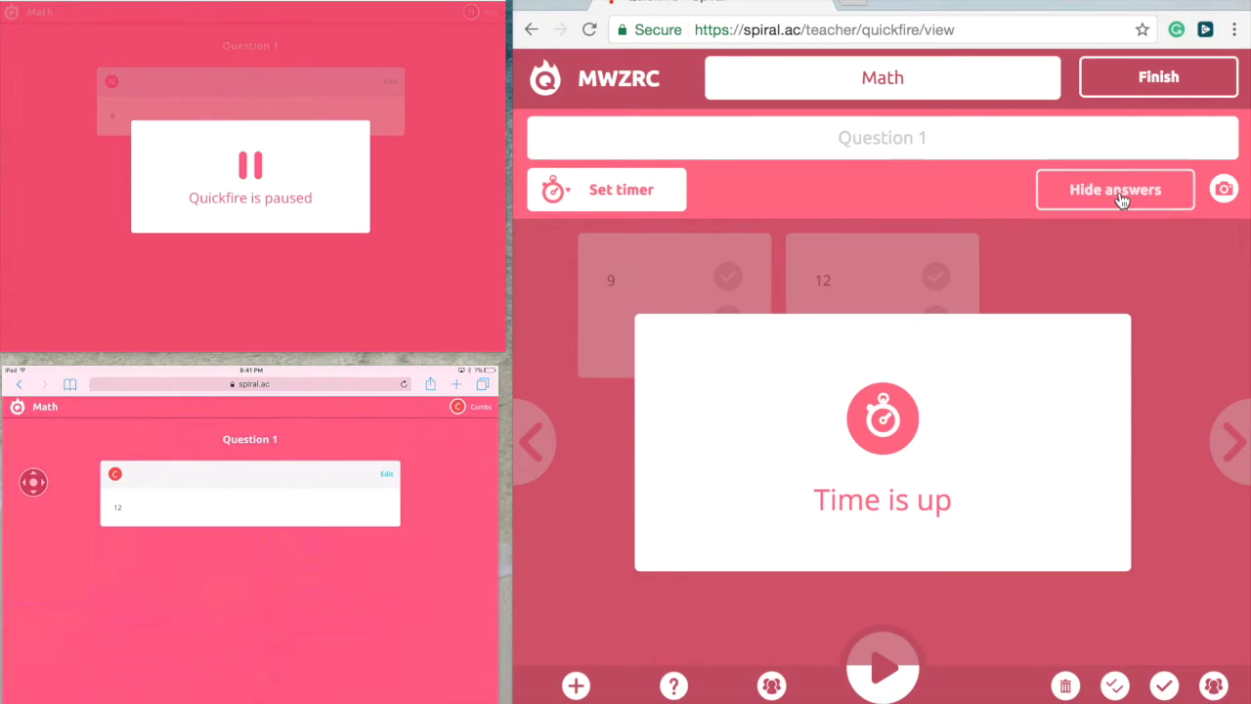
click(1076, 304)
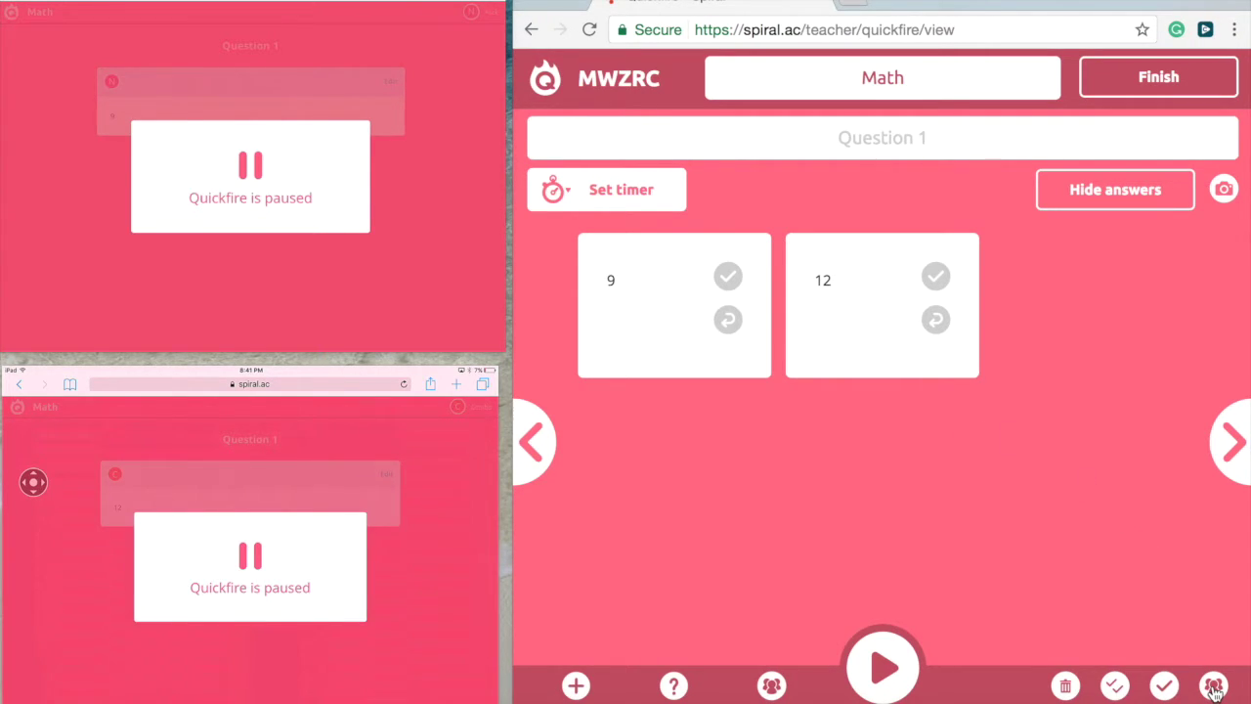
click(1213, 689)
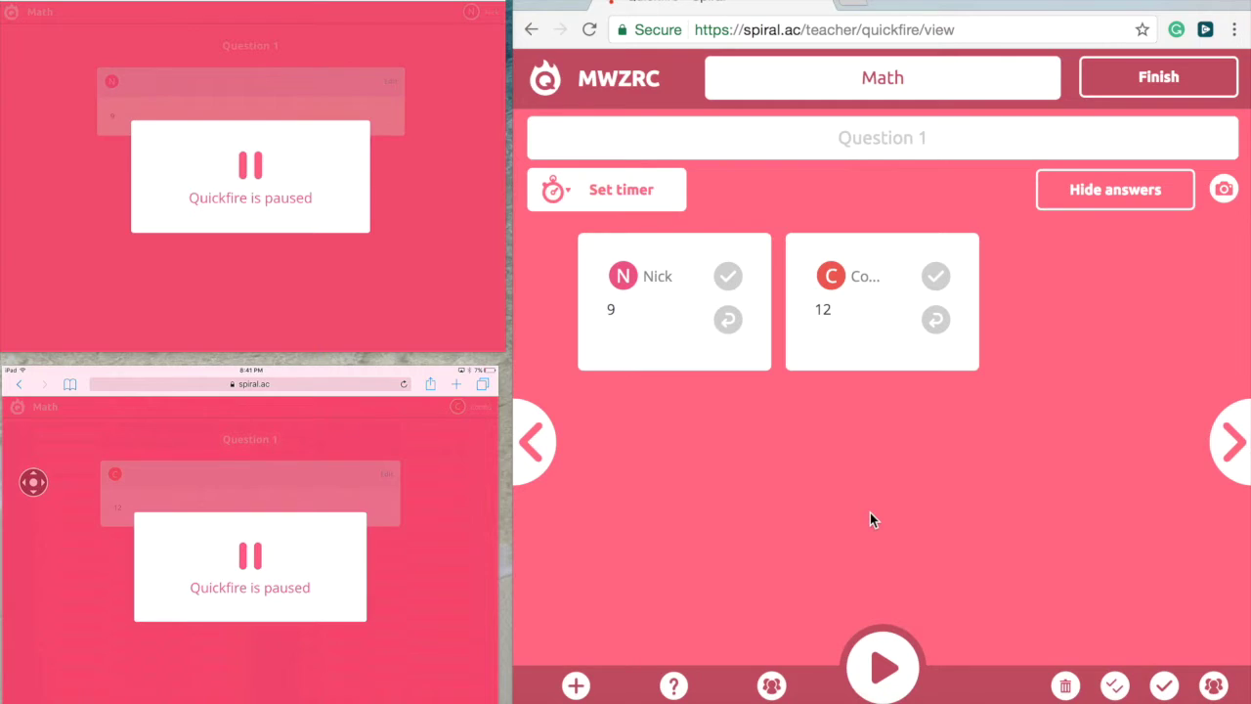
click(731, 282)
click(936, 321)
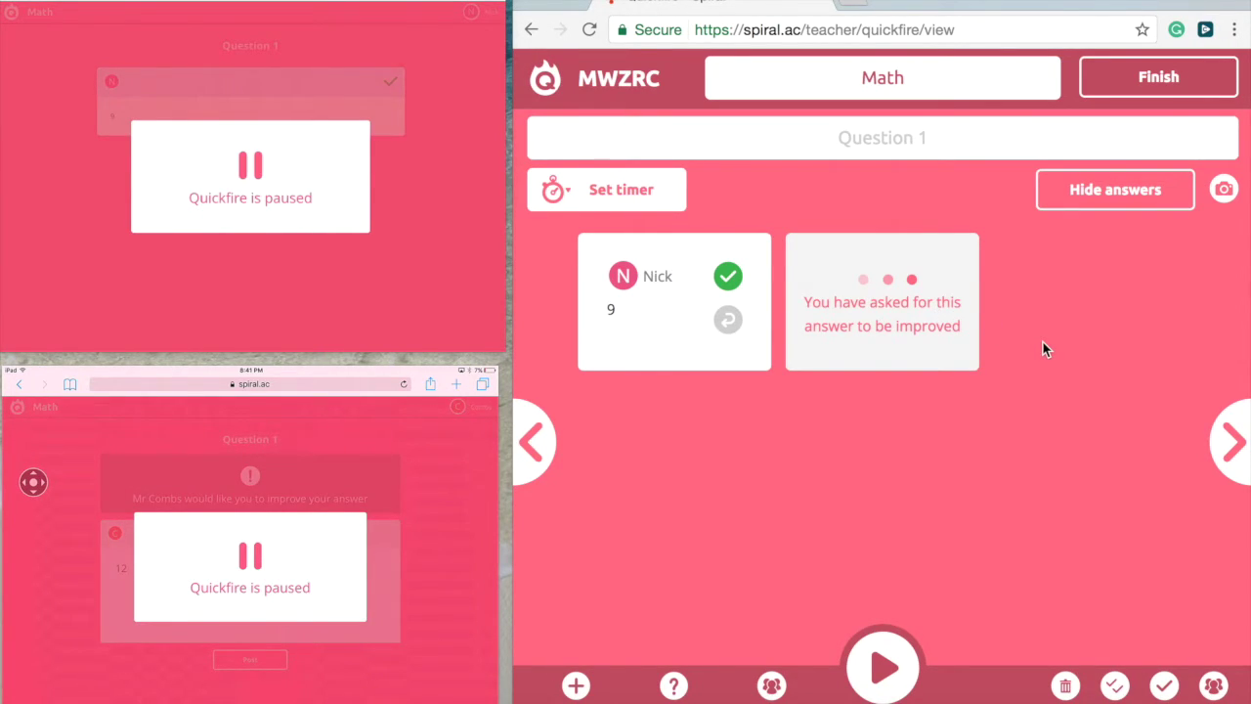
- Resume the quickfire and have the second student revise the answer from 12 to 9
click(885, 670)
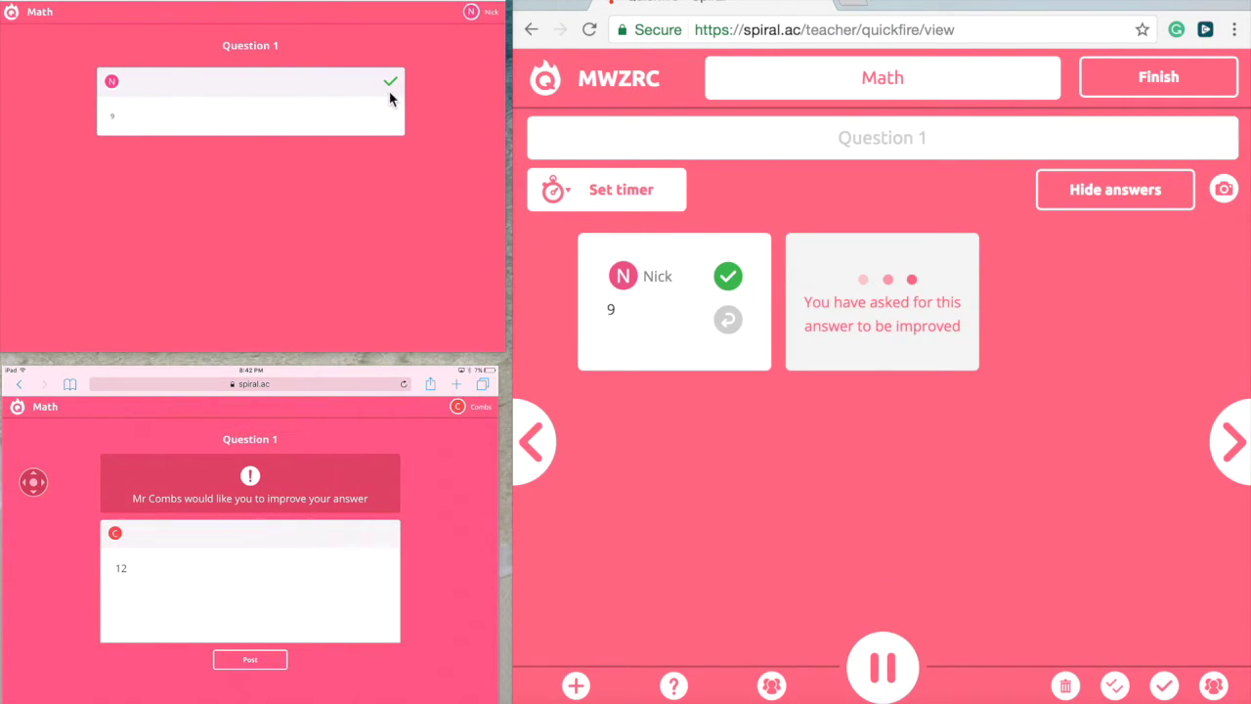
click(217, 549)
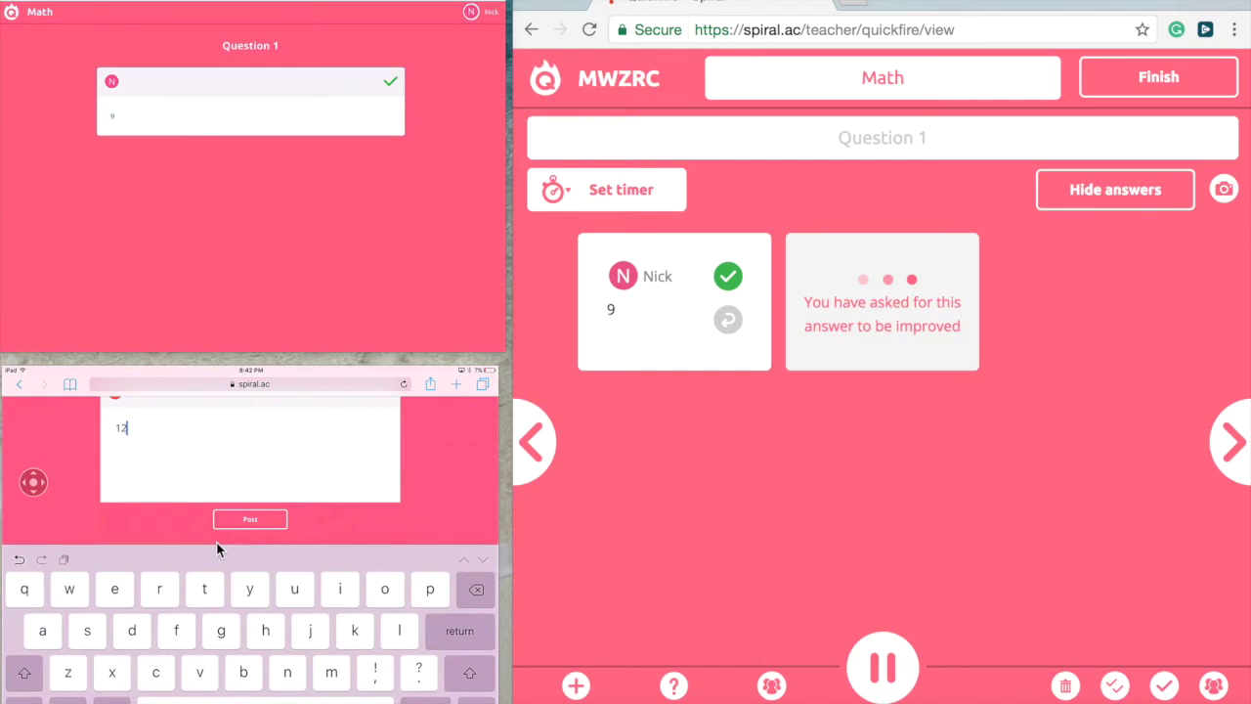
key(BackSpace)
key(BackSpace)
text(9)
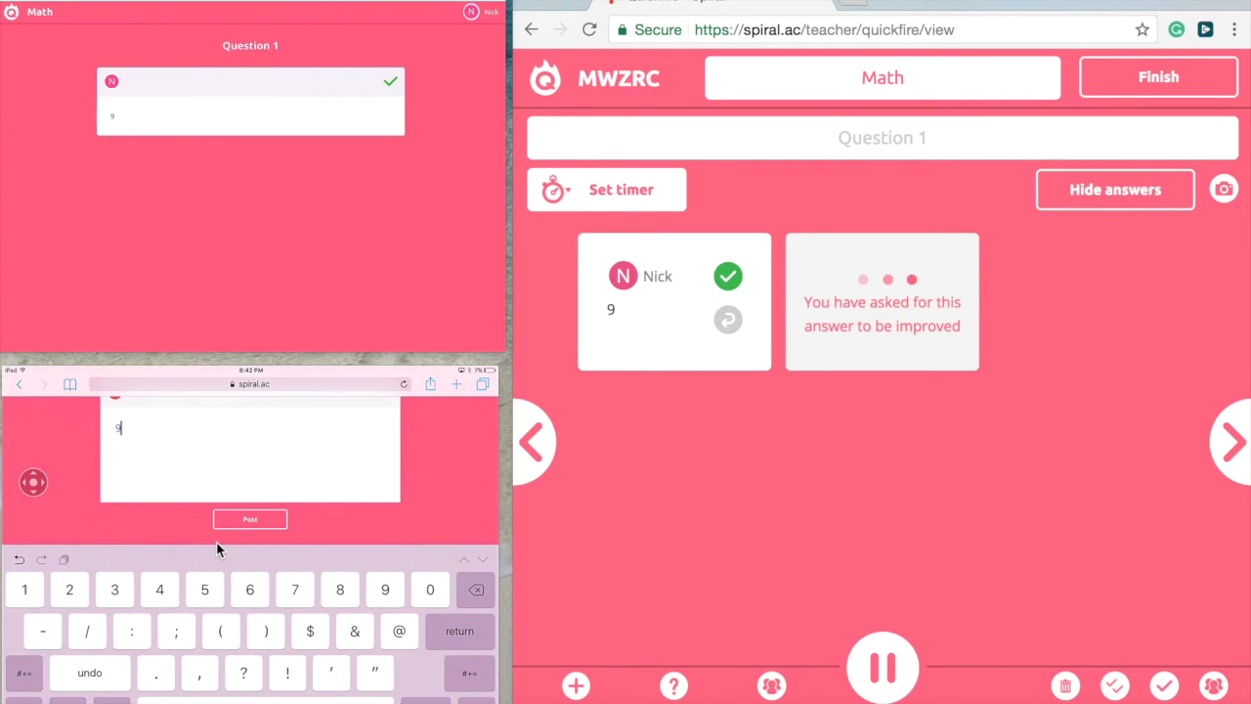
key(Return)
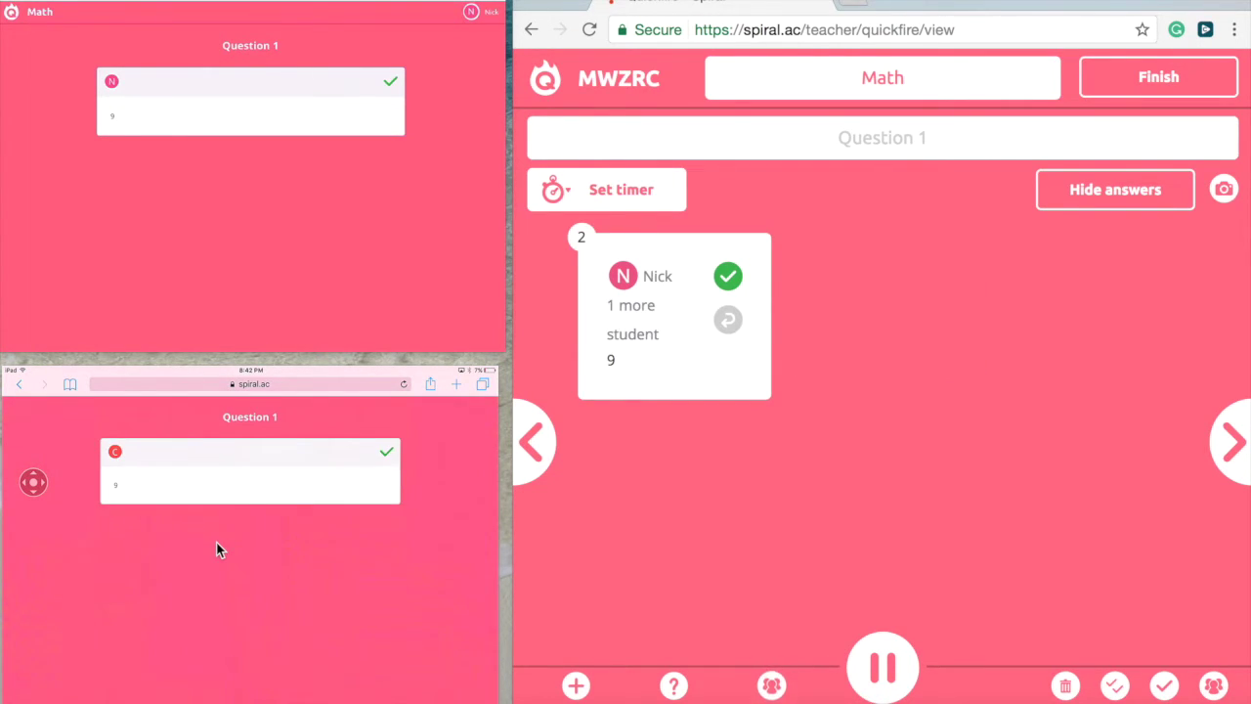
click(635, 291)
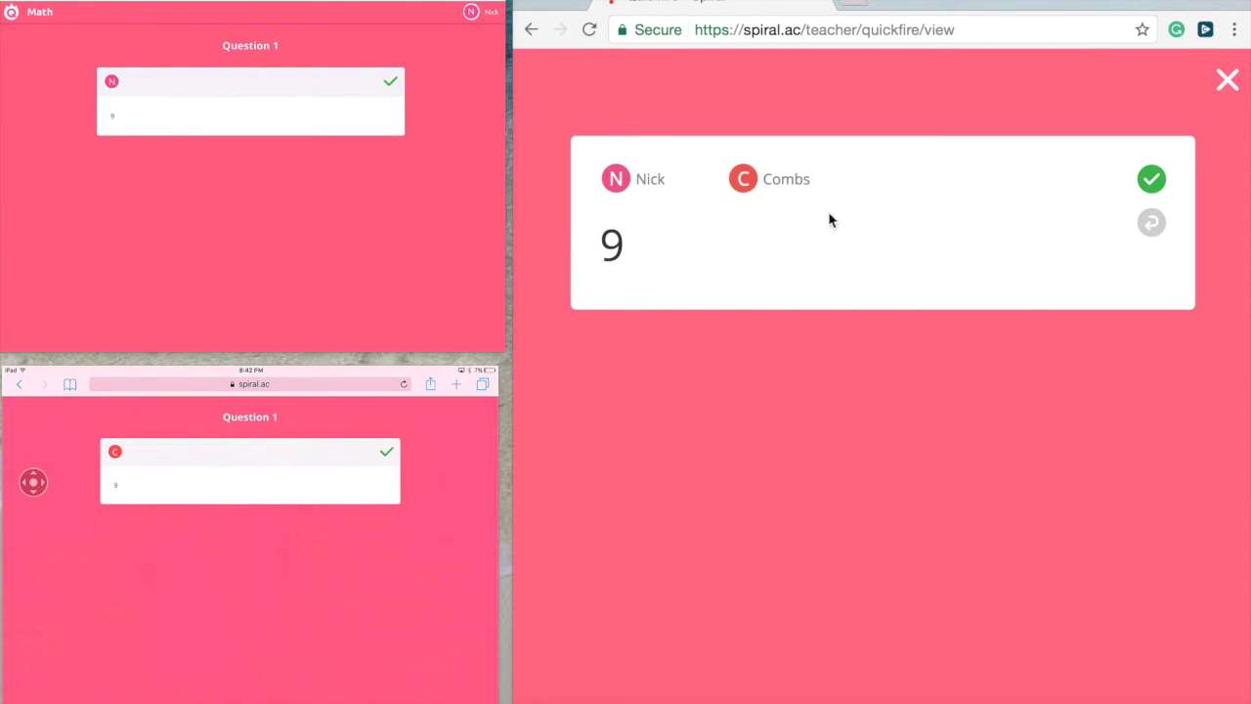
click(1228, 80)
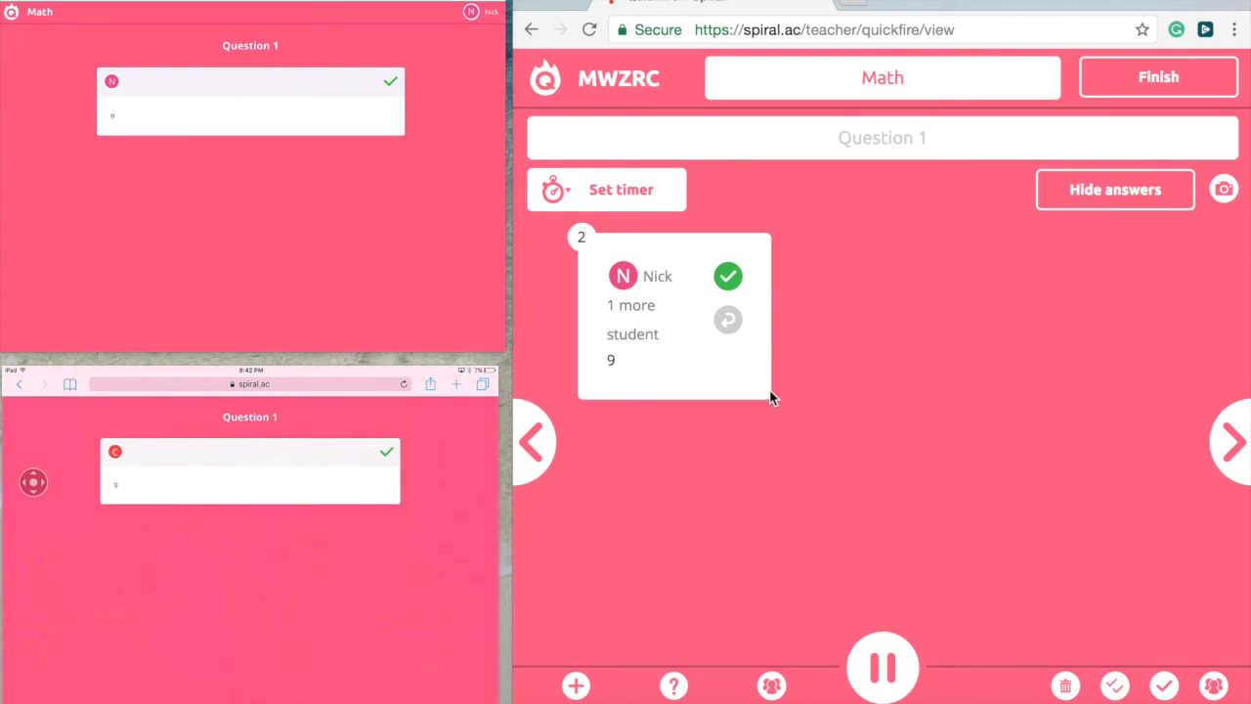
- Add Question 2, resume the quickfire, and enter the prompt '12 X 12'
click(577, 687)
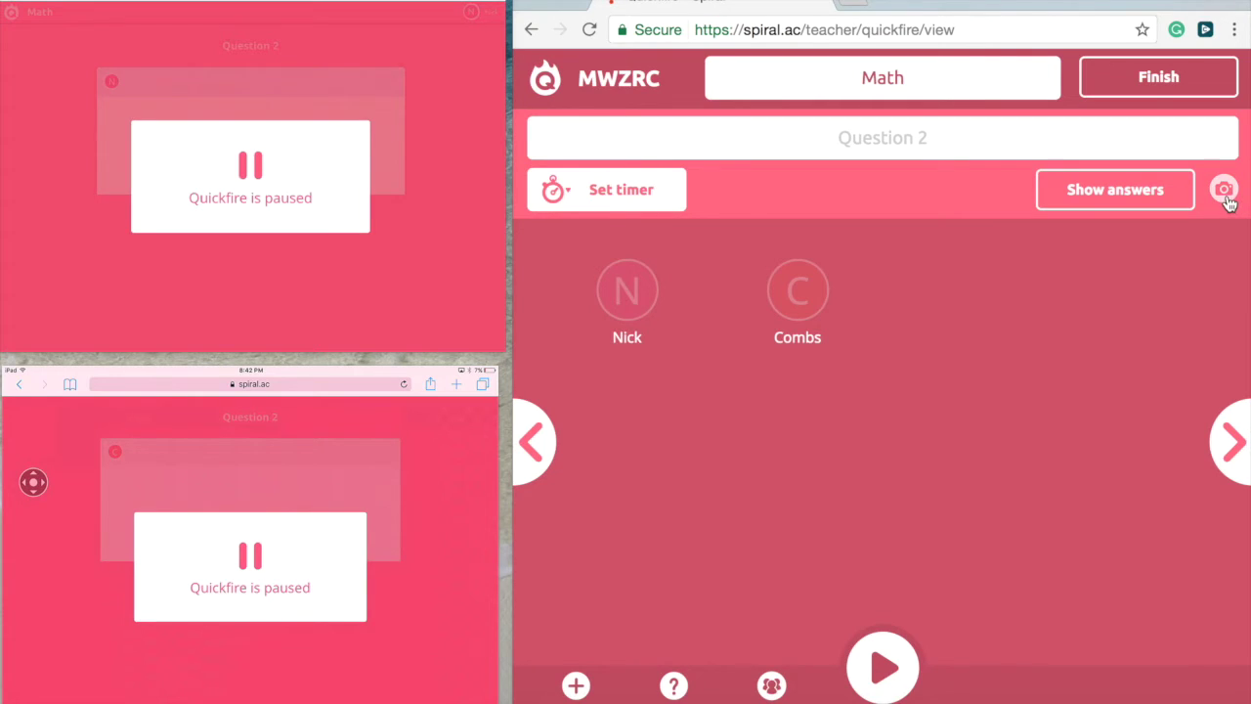
click(885, 661)
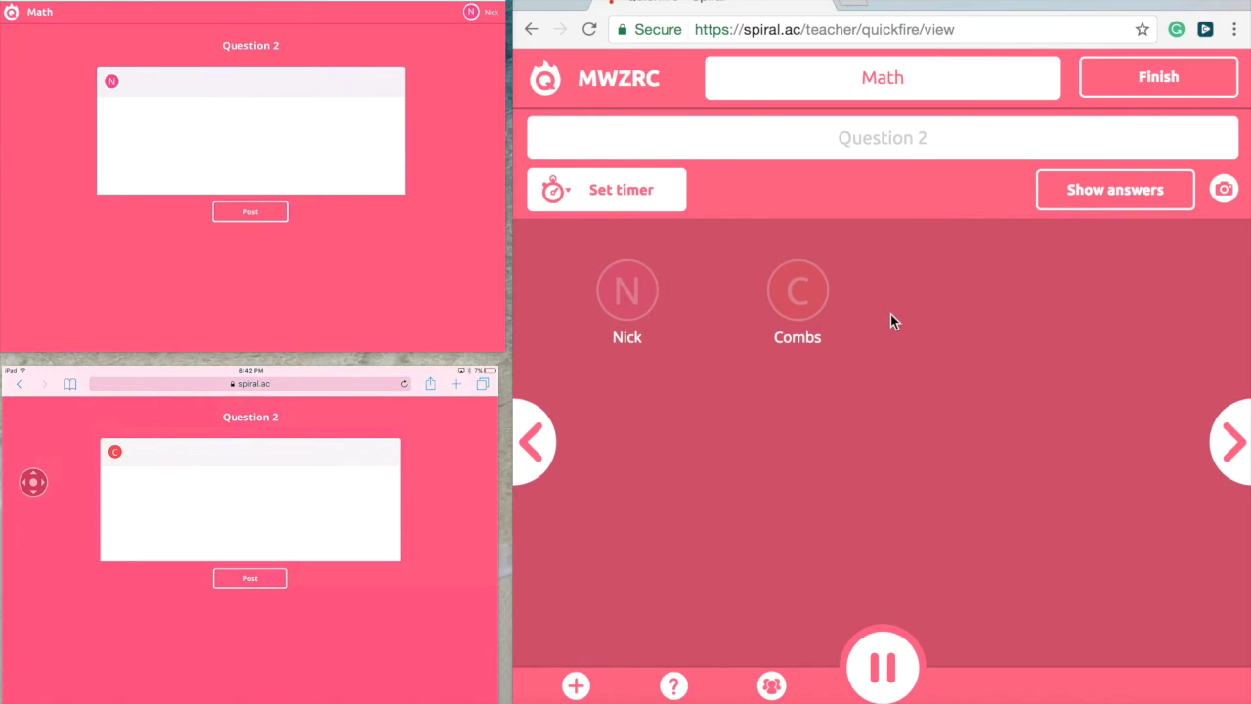
click(893, 152)
text(12 X 12)
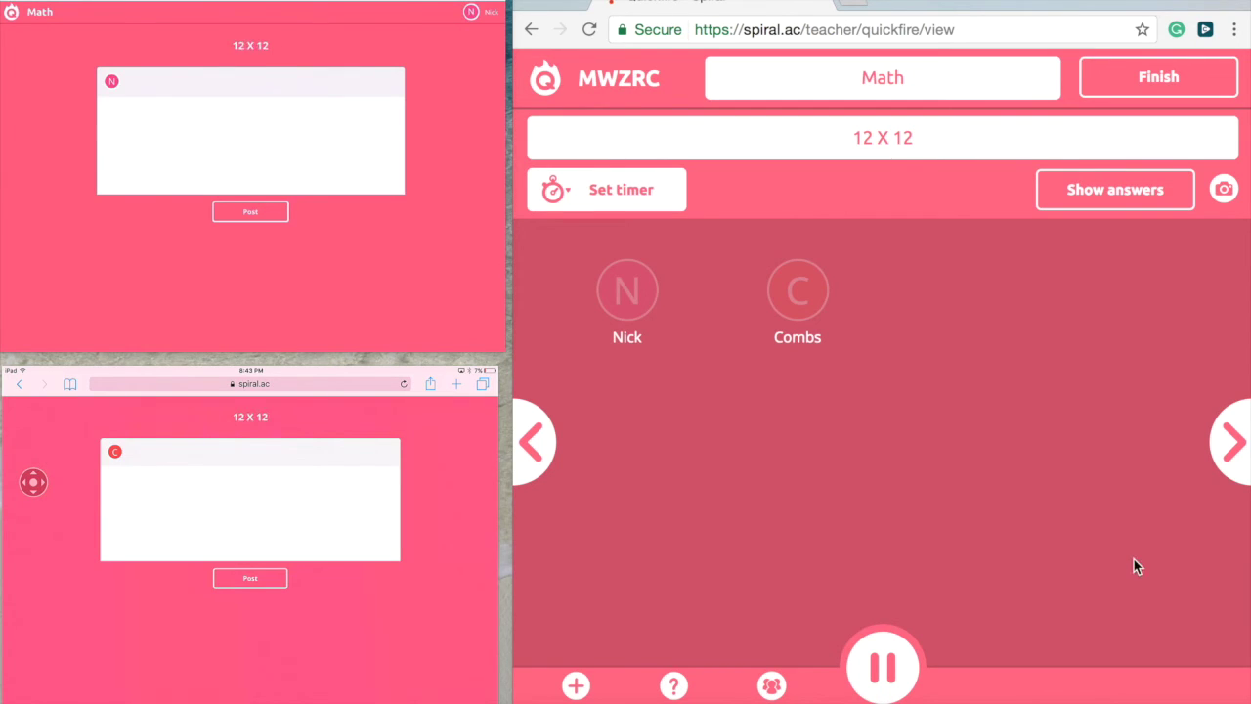
- Finish the quickfire and show student names with only correct responses in the timeline report
click(1150, 82)
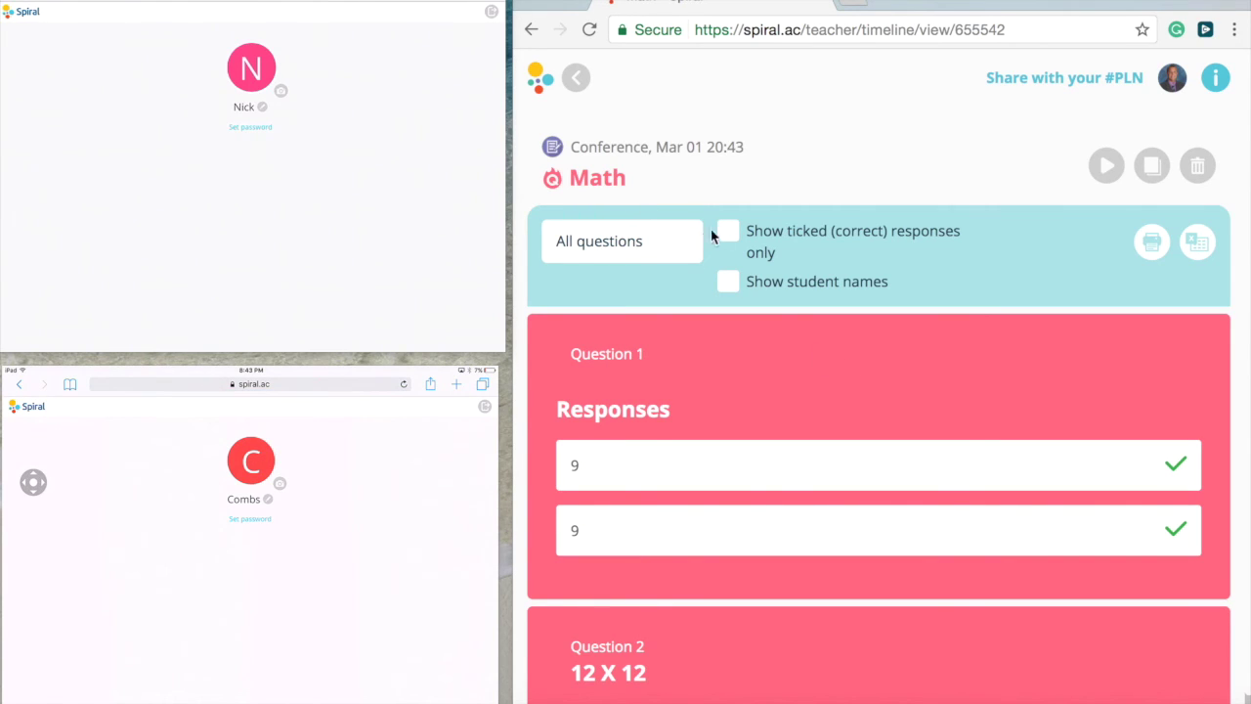
click(729, 281)
scroll(729, 279, down, 1)
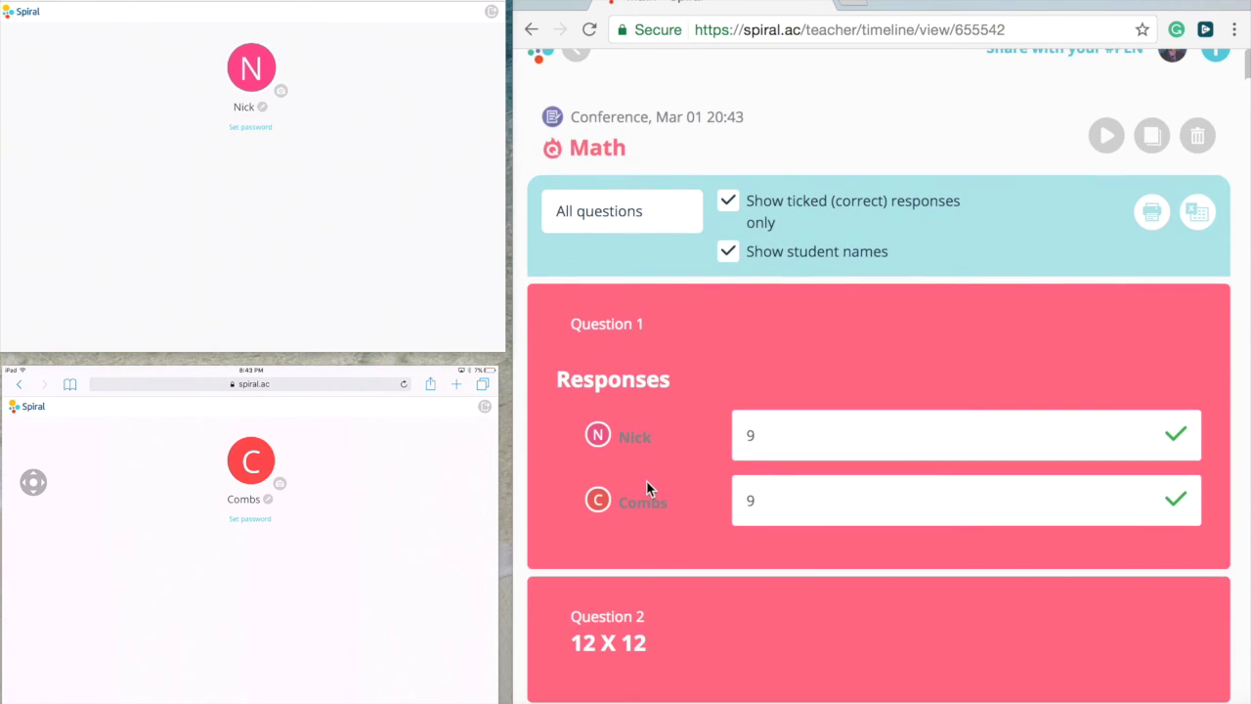
click(618, 213)
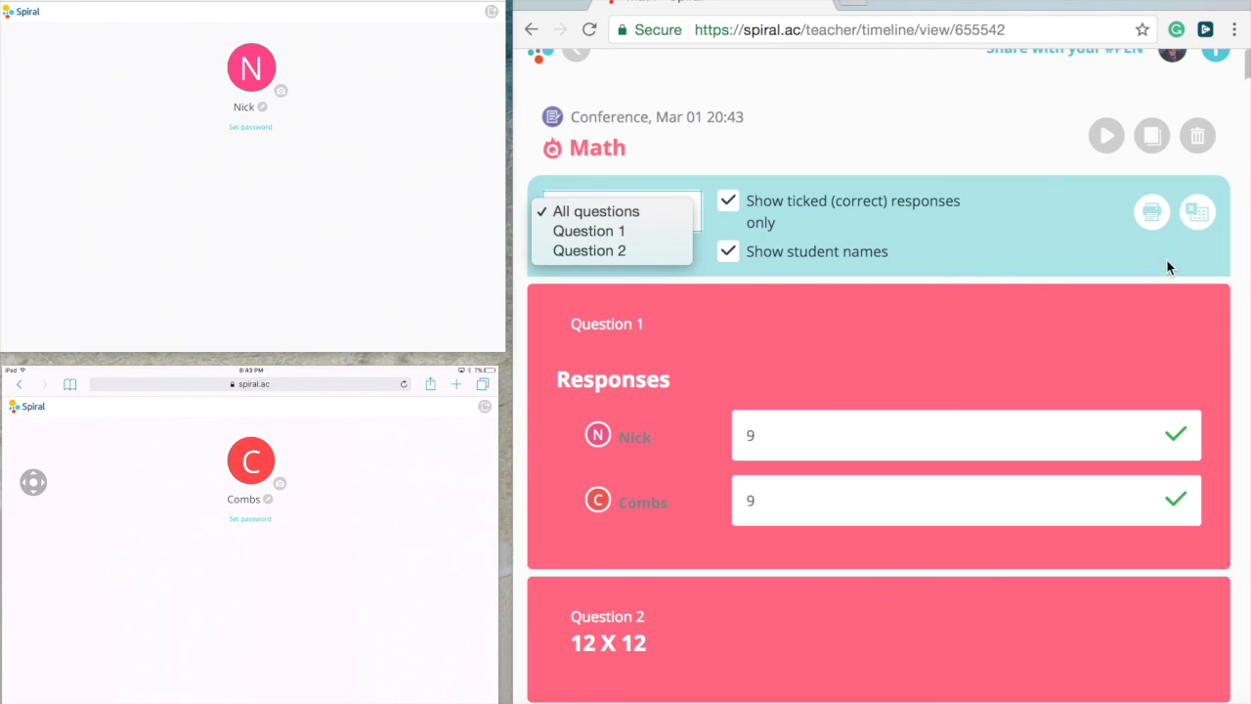
click(1204, 223)
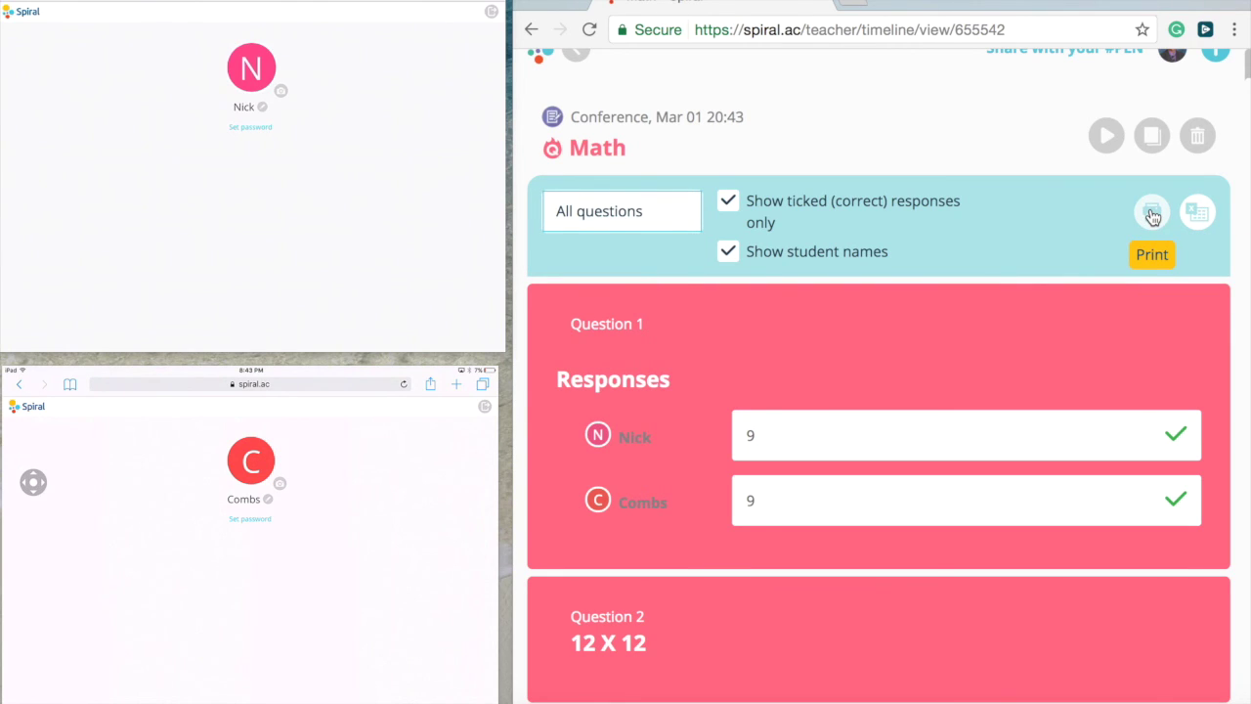
scroll(1086, 171, up, 1)
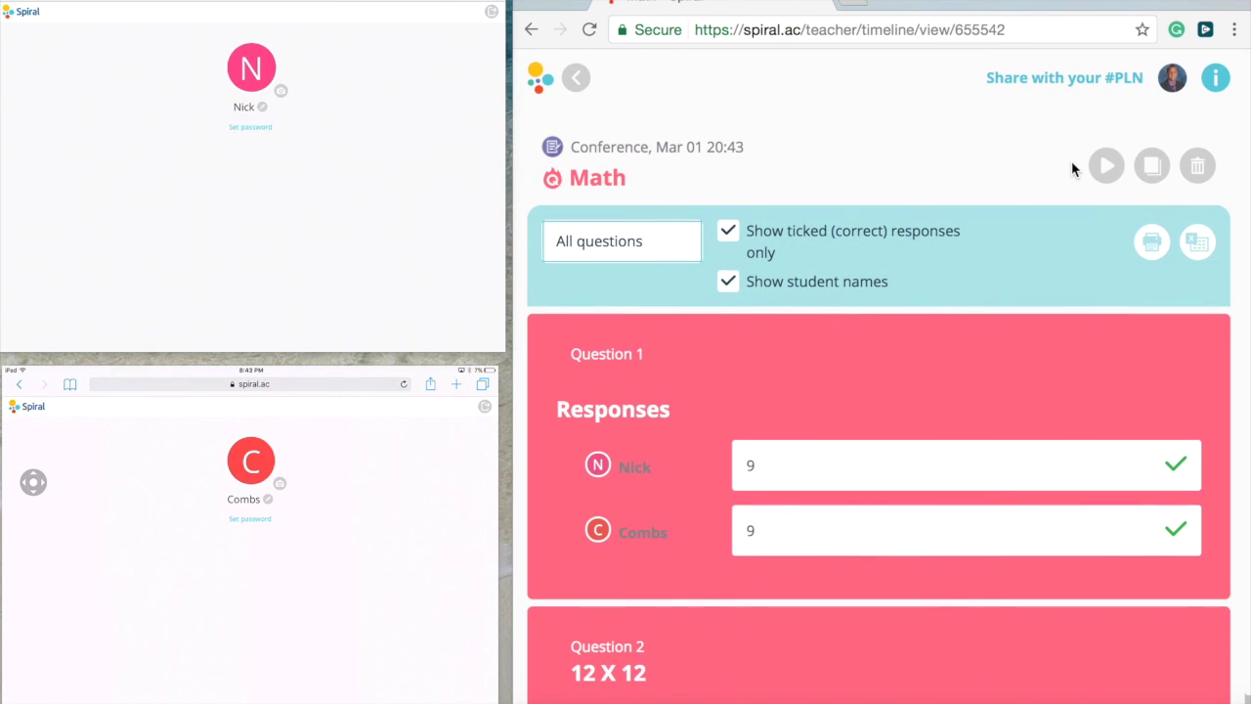